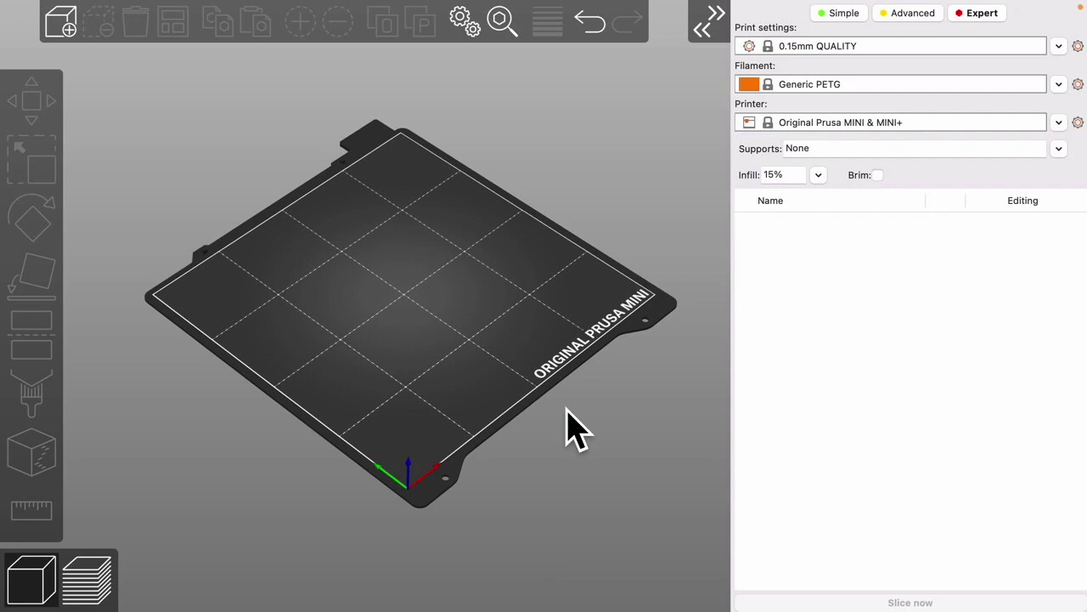
- Import the lotv_leaf_3part2.stl model onto the print bed
key("super+i")
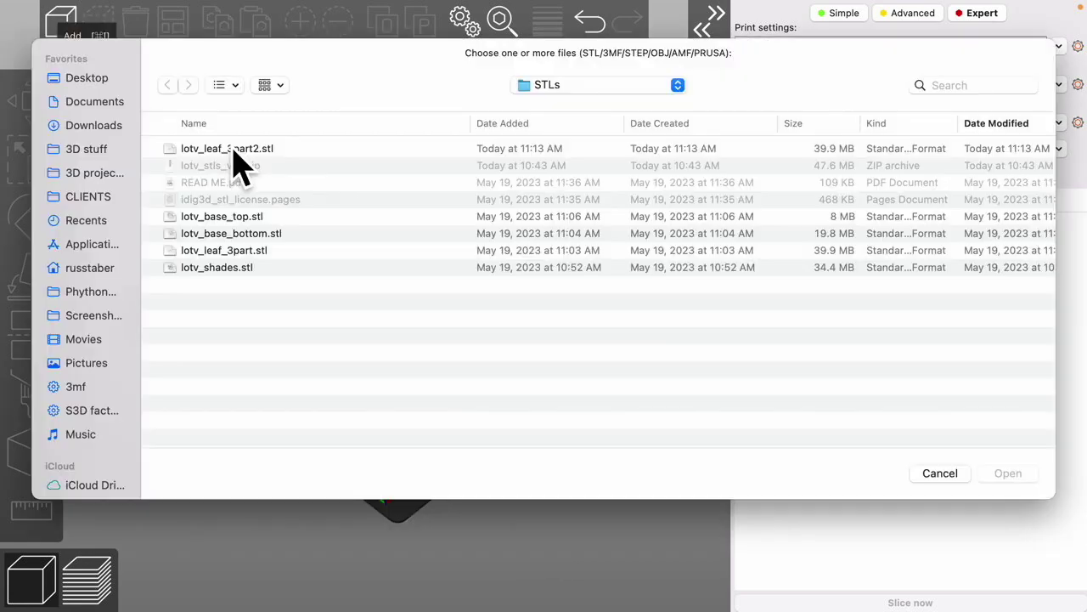
left_click(228, 149)
left_click(1002, 474)
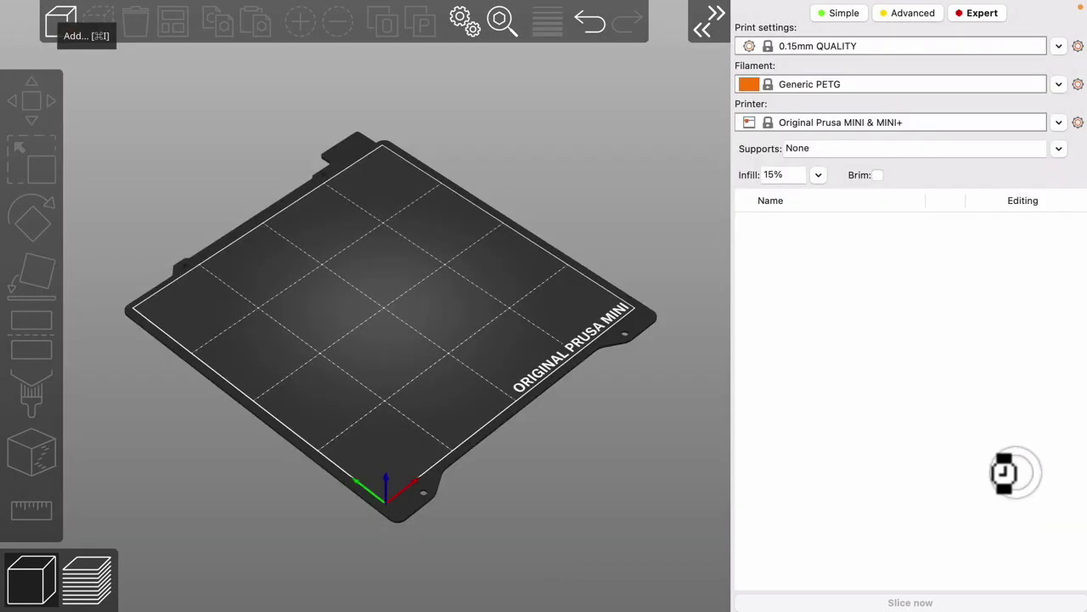
left_click_drag(627, 478, 589, 491)
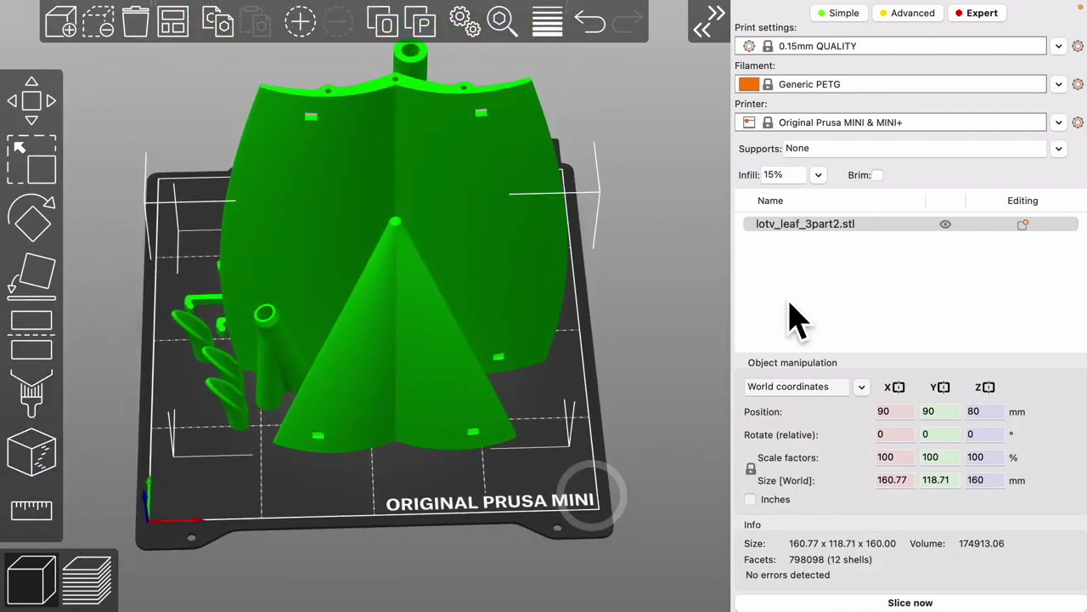
left_click_drag(639, 316, 643, 418)
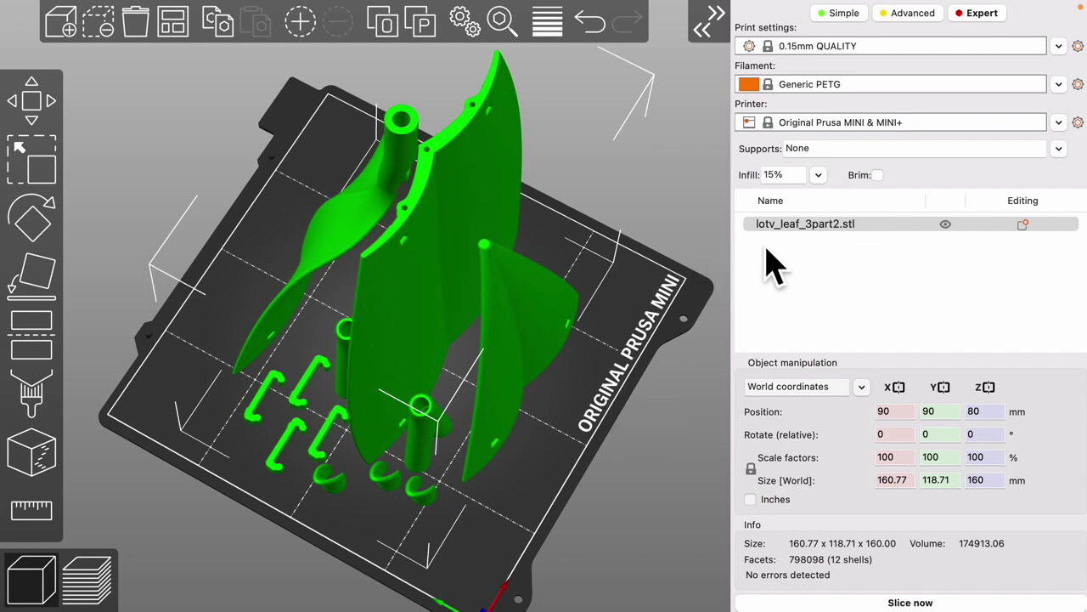
left_click_drag(672, 384, 333, 496)
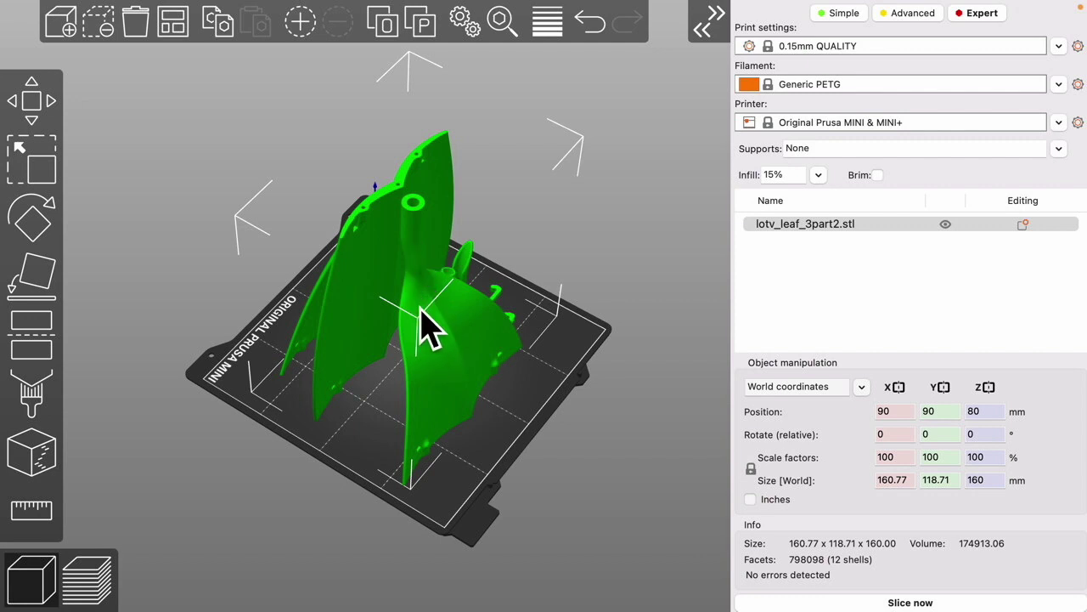
- Split the imported lotv_leaf_3part2.stl model into separate objects
left_click_drag(429, 335, 433, 339)
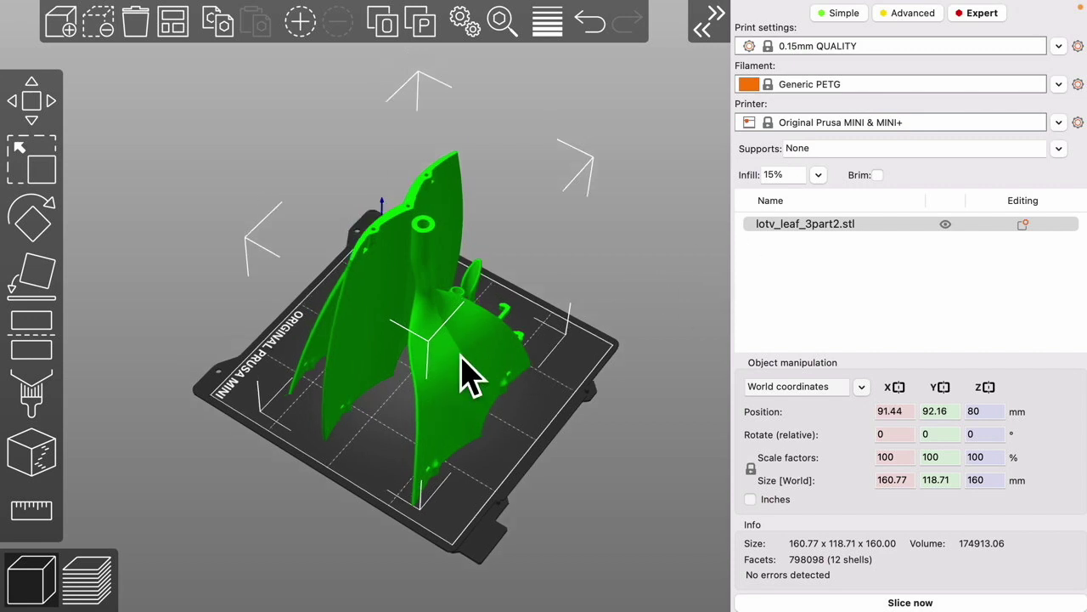
right_click(836, 224)
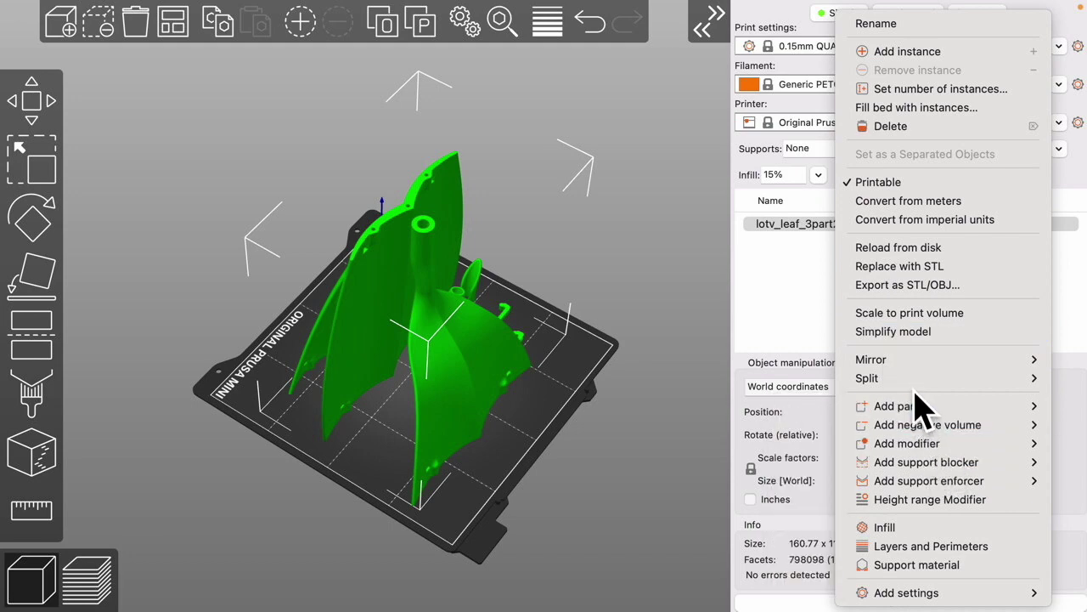
mouse_move(912, 385)
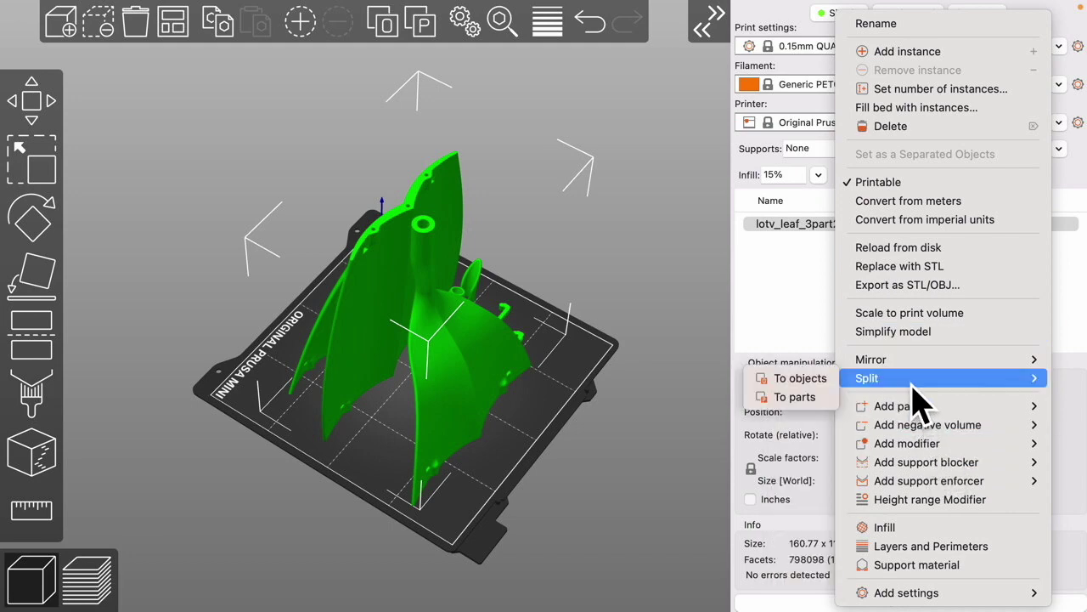
left_click(796, 380)
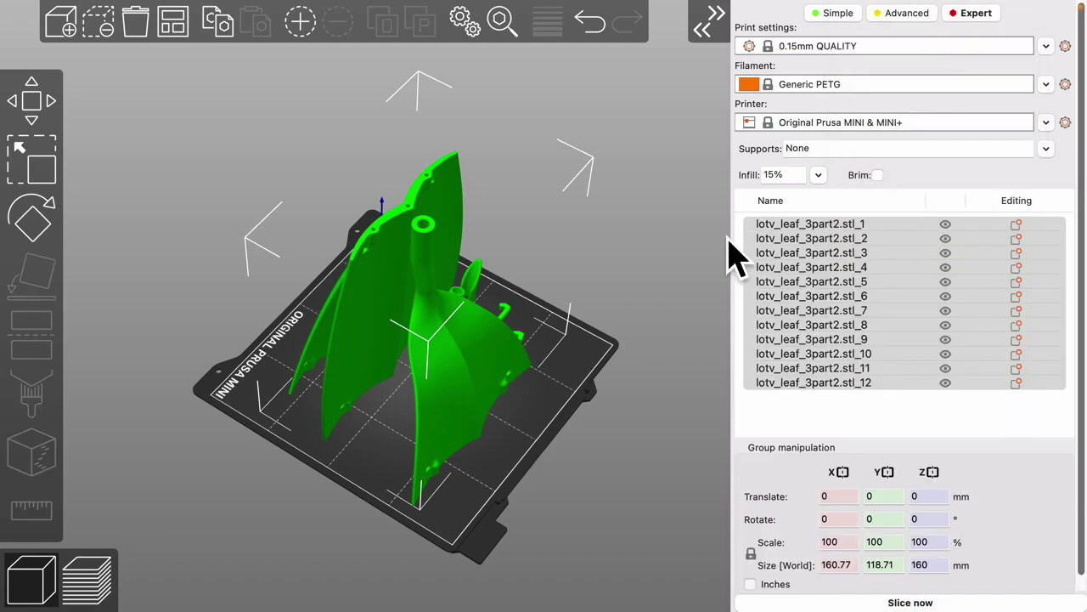
- Delete all split objects except the large leaf piece with the hollow stem
left_click(459, 374, "ctrl")
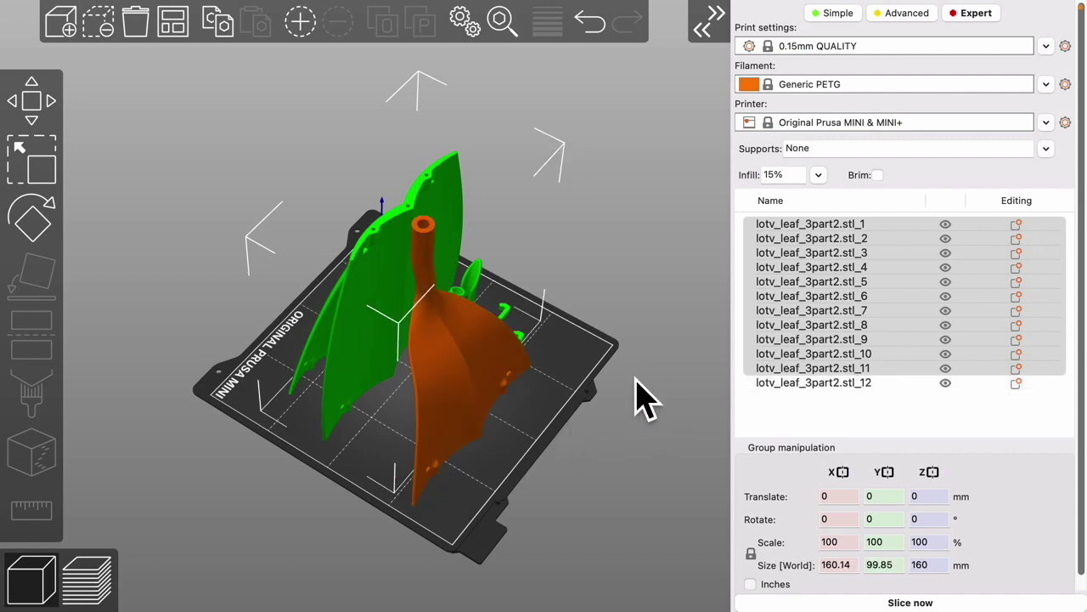
left_click_drag(644, 399, 442, 323)
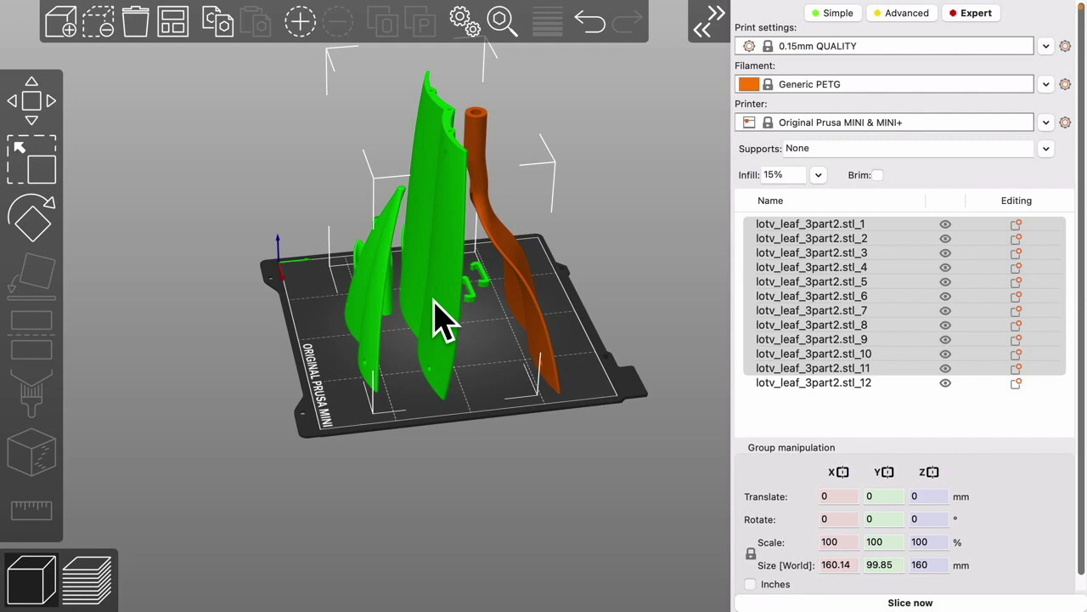
key("Delete")
- Slice the remaining leaf part and read the details of the print stability warning
left_click_drag(416, 350, 309, 439)
scroll(252, 287, "up", 2)
left_click_drag(345, 378, 351, 493)
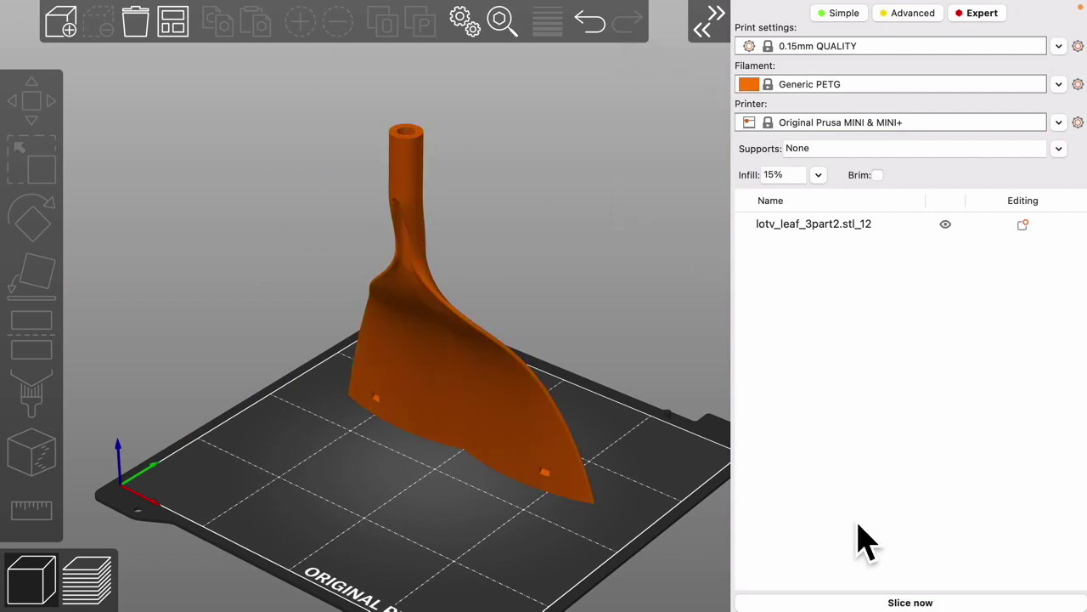
left_click(910, 602)
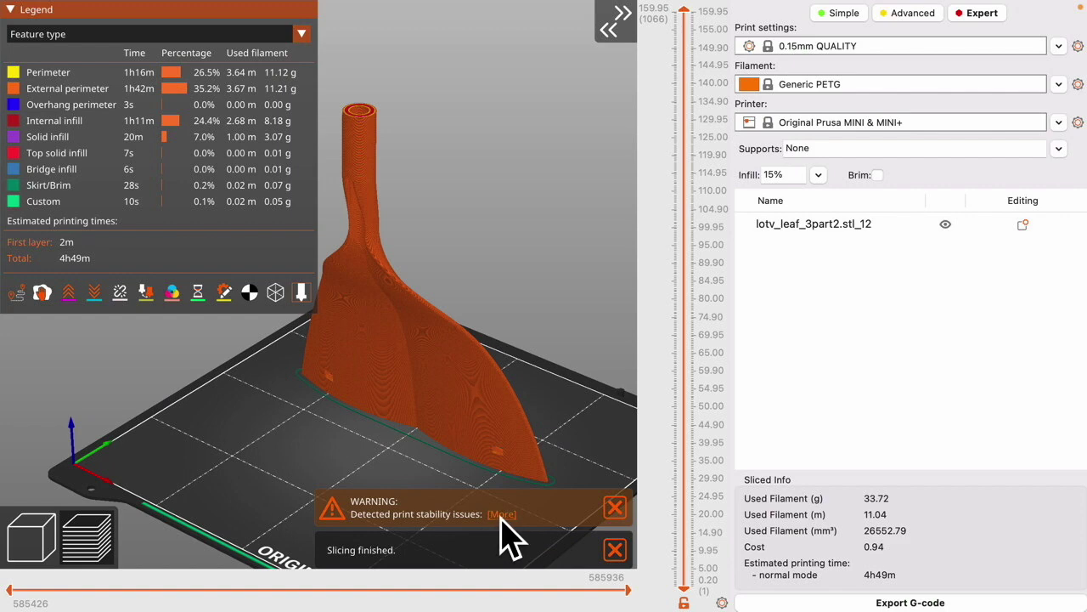
left_click(502, 515)
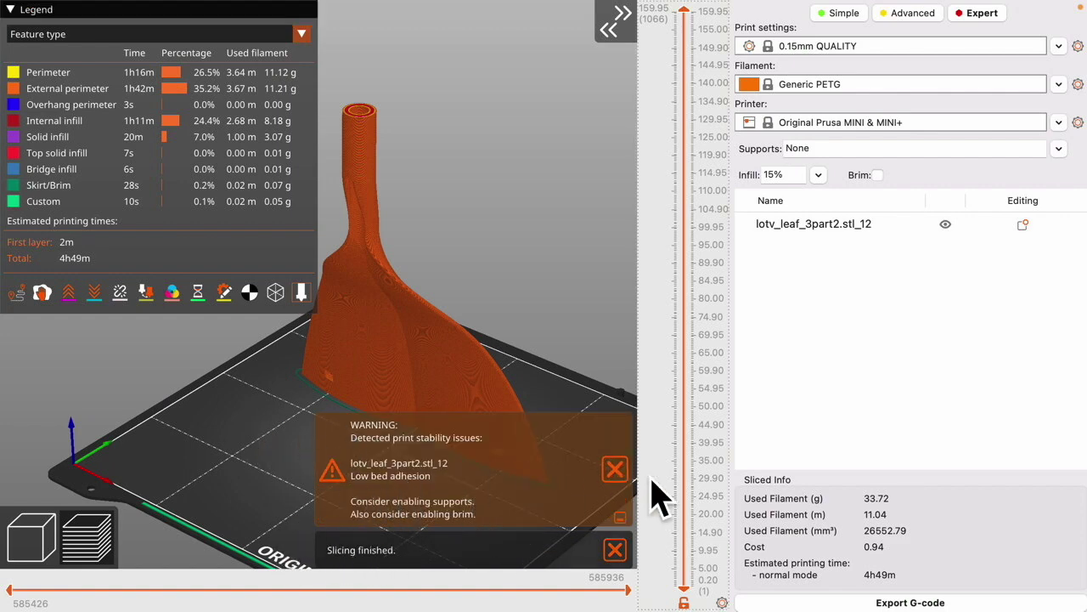
left_click(615, 468)
- Set the brim width to 8 mm in the print settings, keeping the outer brim only type
left_click_drag(564, 244, 459, 425)
left_click_drag(476, 310, 382, 539)
scroll(316, 548, "up", 3)
left_click_drag(307, 529, 301, 457)
left_click_drag(442, 496, 401, 502)
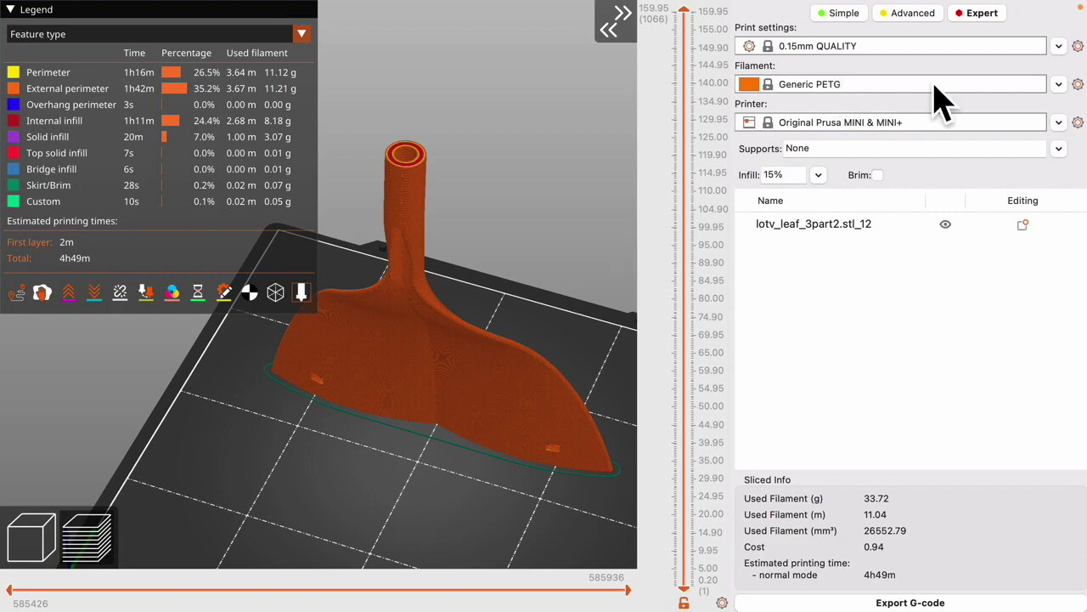
left_click(1077, 46)
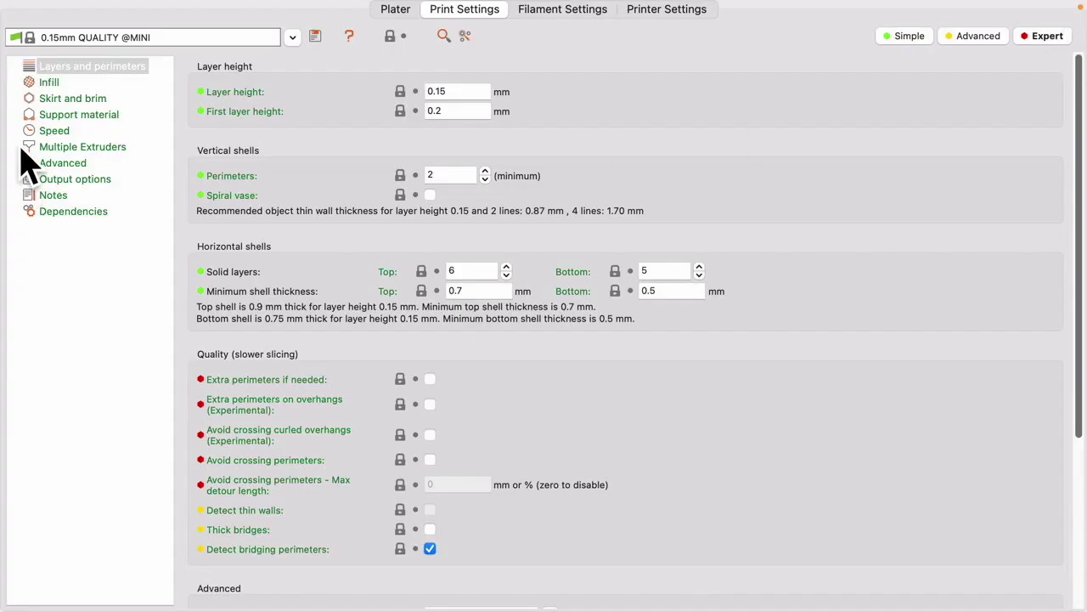
left_click(73, 100)
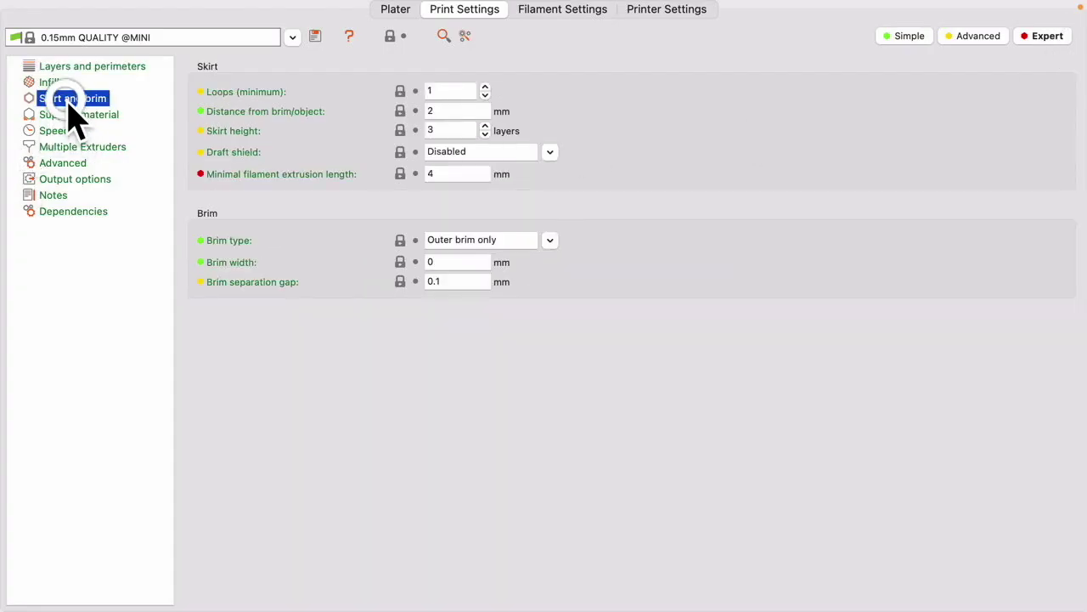
left_click_drag(456, 263, 413, 264)
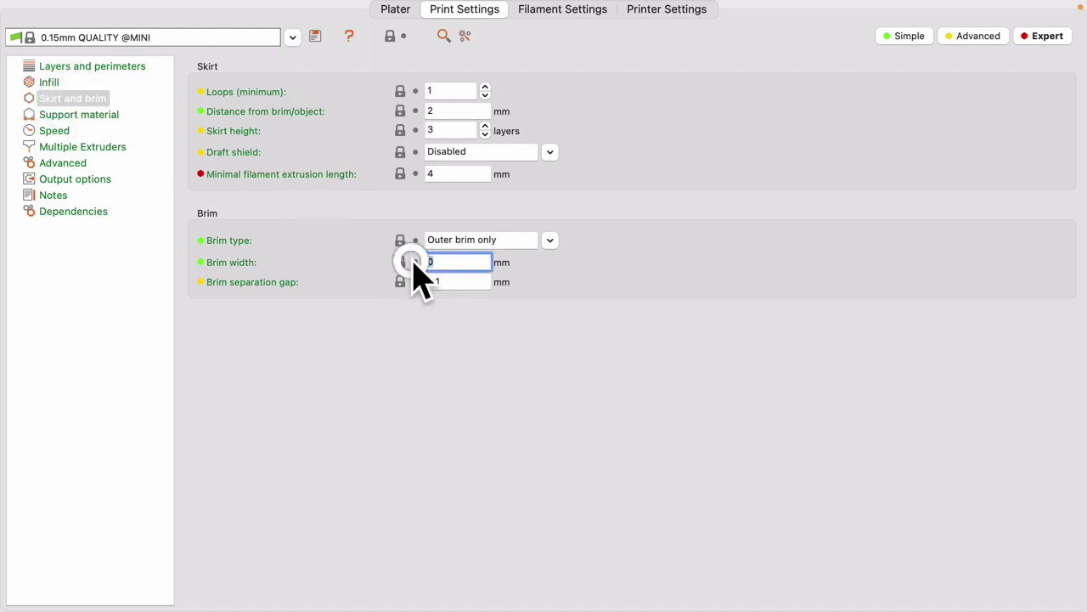
type("8")
left_click(425, 348)
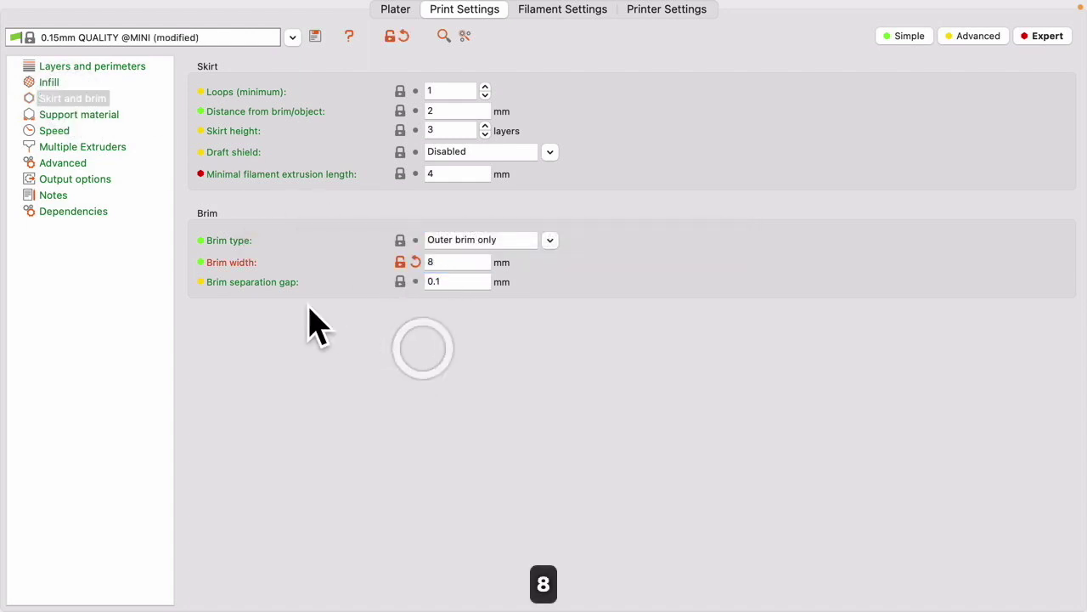
left_click(395, 8)
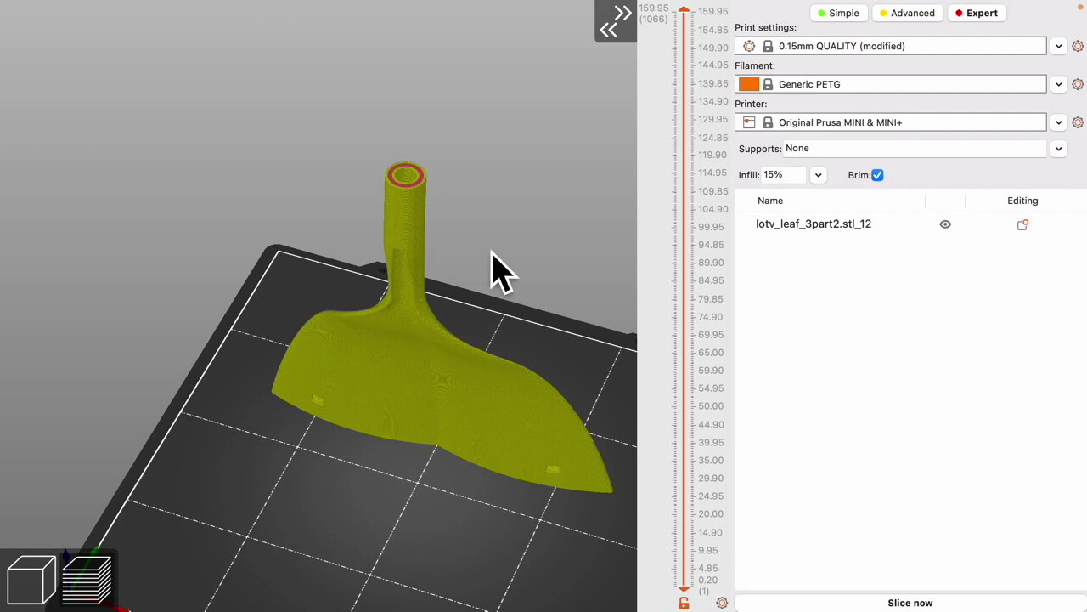
- Slice the leaf part again with its brim and inspect the layers at heights 95.60 mm and about 140.30 mm
left_click(880, 603)
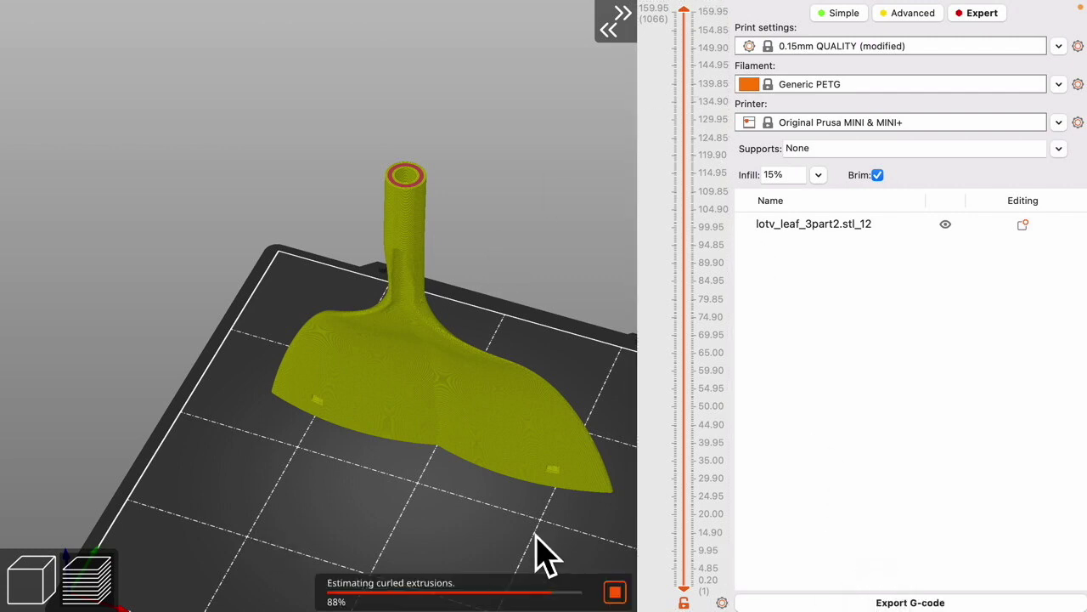
left_click_drag(514, 557, 456, 468)
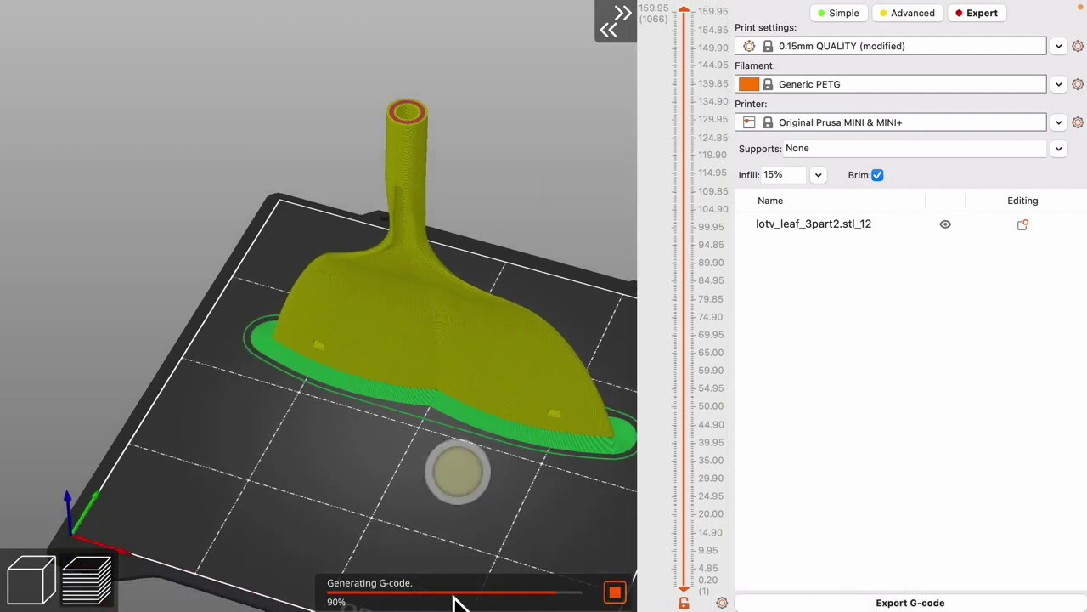
left_click_drag(459, 515, 456, 544)
left_click_drag(684, 9, 620, 157)
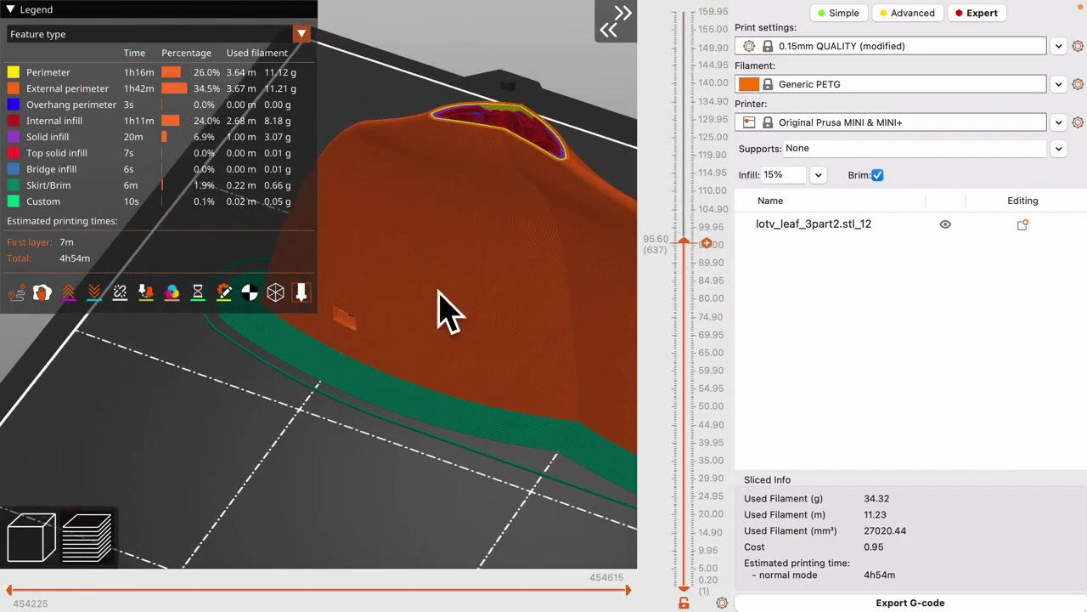
left_click_drag(386, 556, 340, 605)
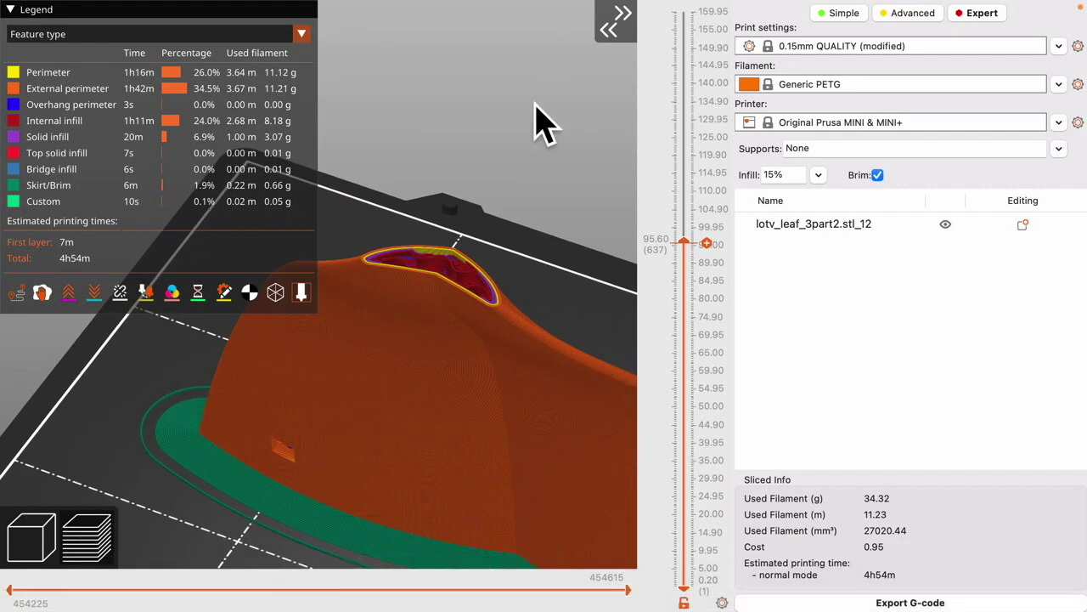
left_click_drag(682, 244, 701, 80)
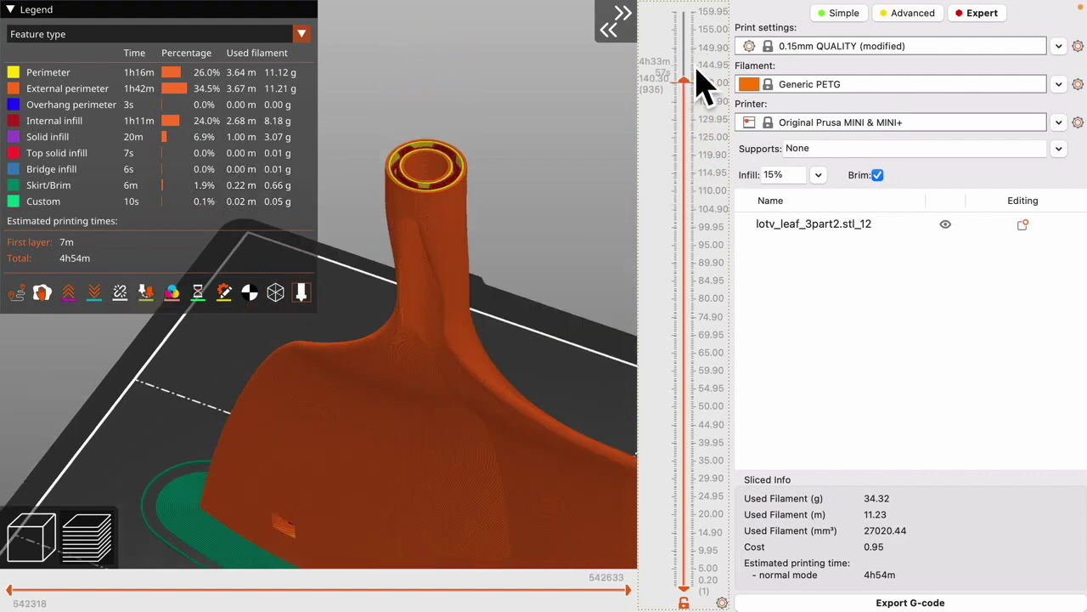
- Return to the 3D editor and look at the whole leaf part and bed from directly above
left_click(38, 539)
key("1")
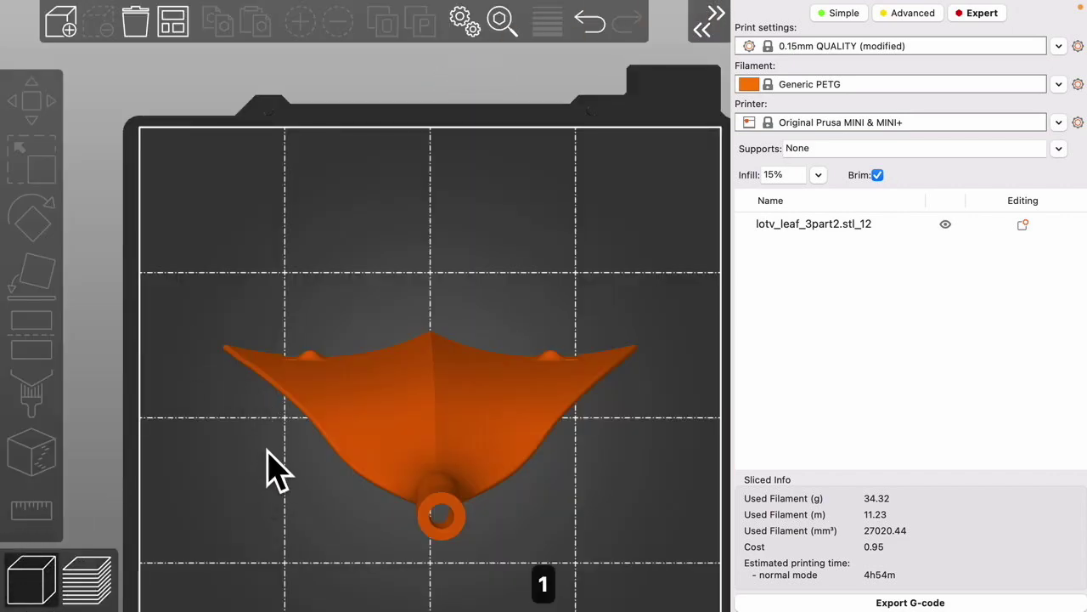
scroll(270, 442, "down", 5)
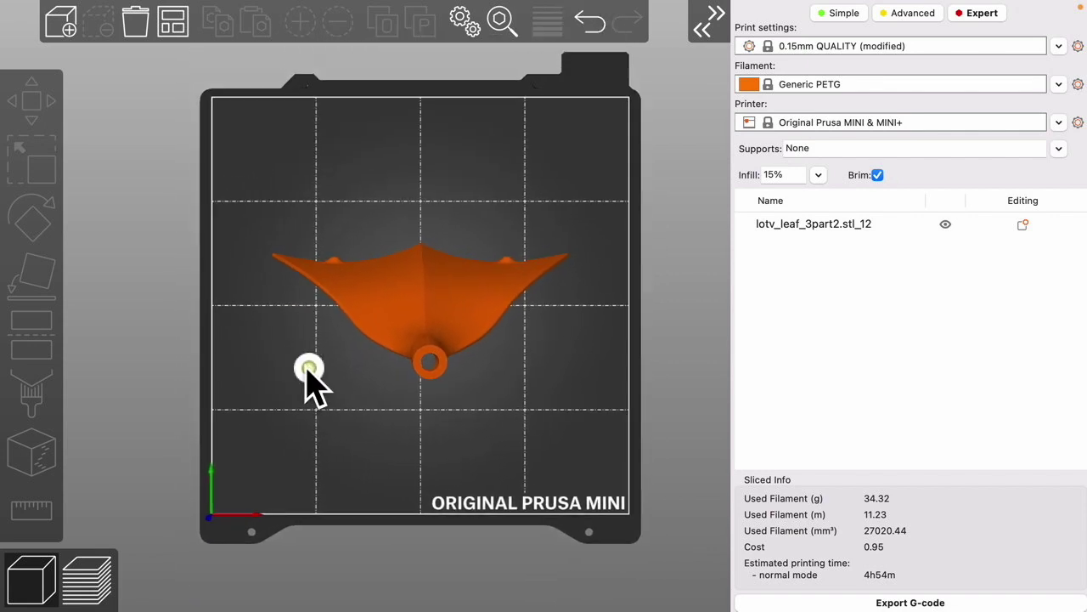
mouse_move(308, 378)
right_mouse_down()
mouse_move(230, 376)
mouse_move(310, 390)
right_mouse_up()
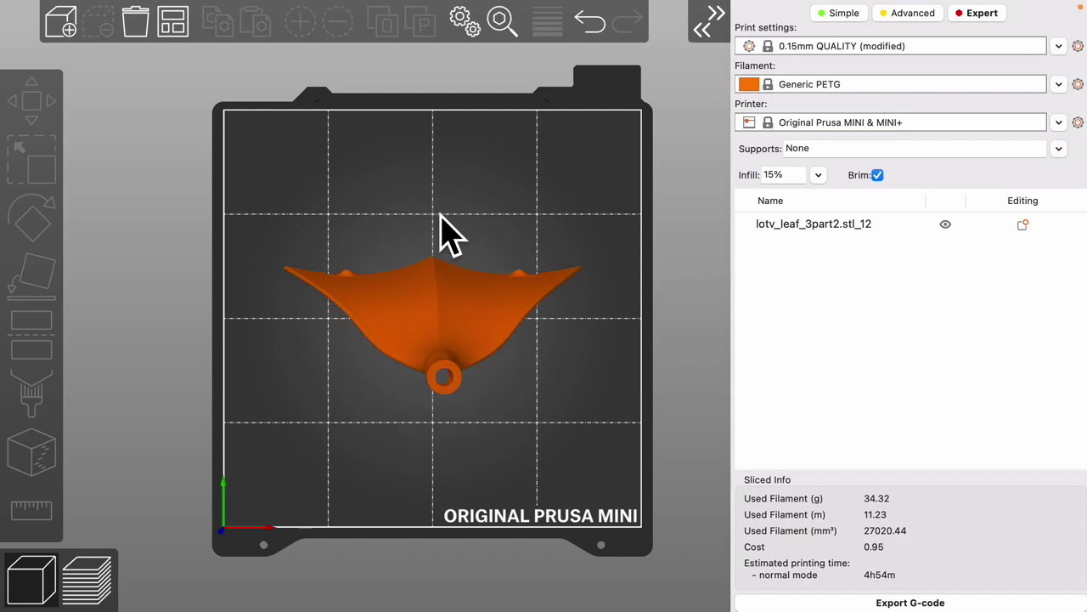
- Turn off the perspective camera in the preferences and check the leaf part from above
mouse_move(432, 2)
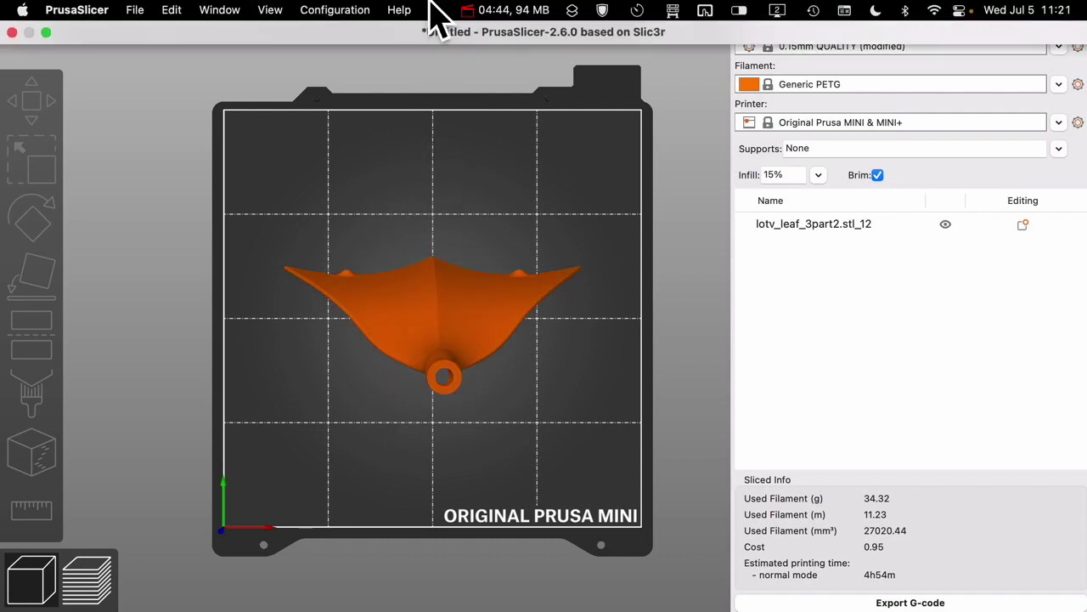
left_click(347, 9)
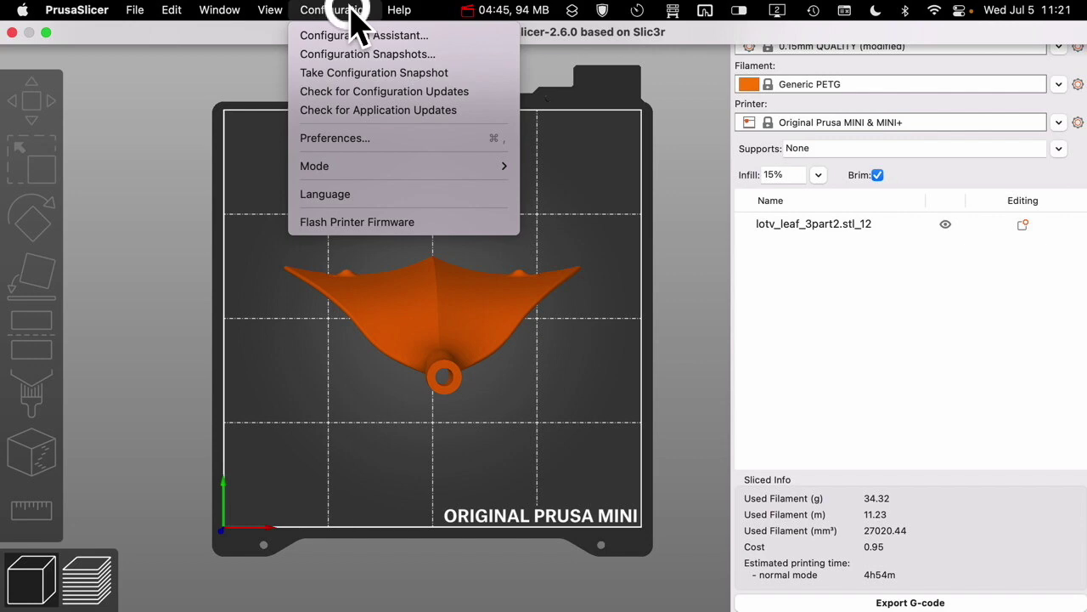
left_click(351, 140)
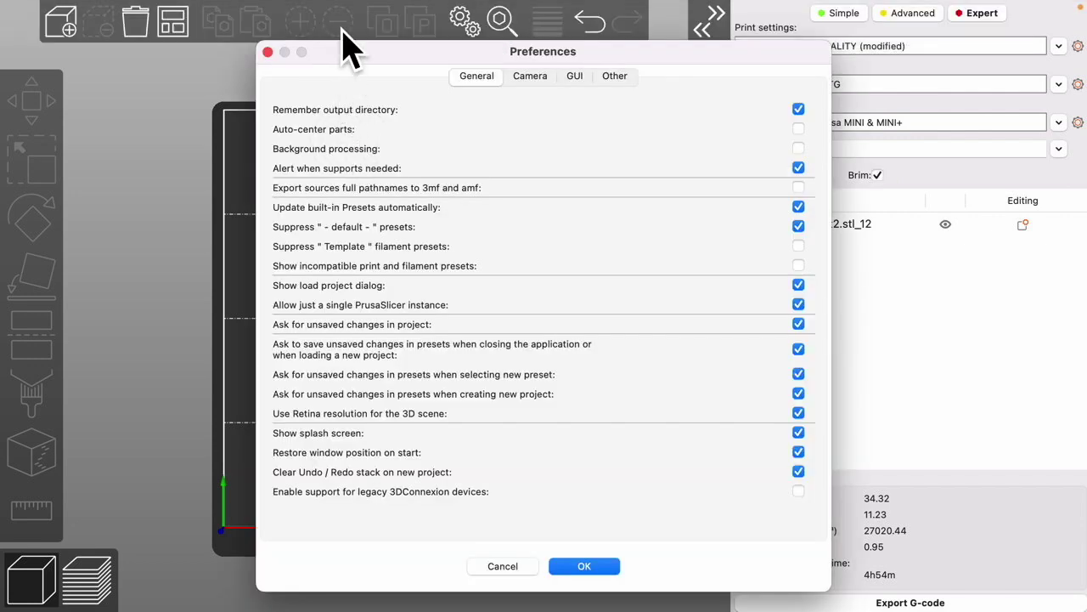
left_click(520, 79)
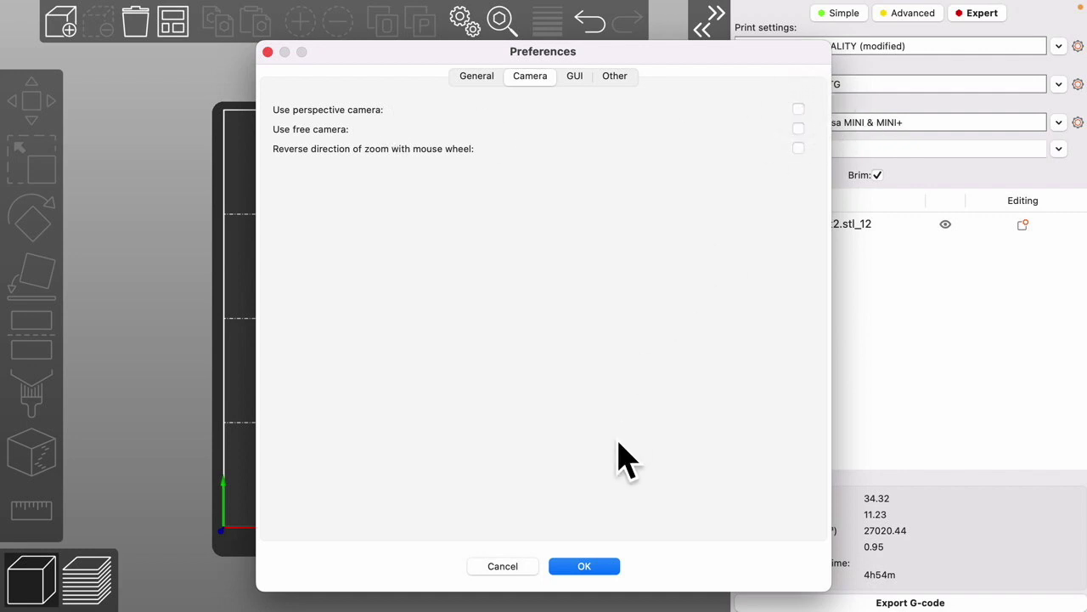
left_click(585, 566)
scroll(478, 430, "down", 2)
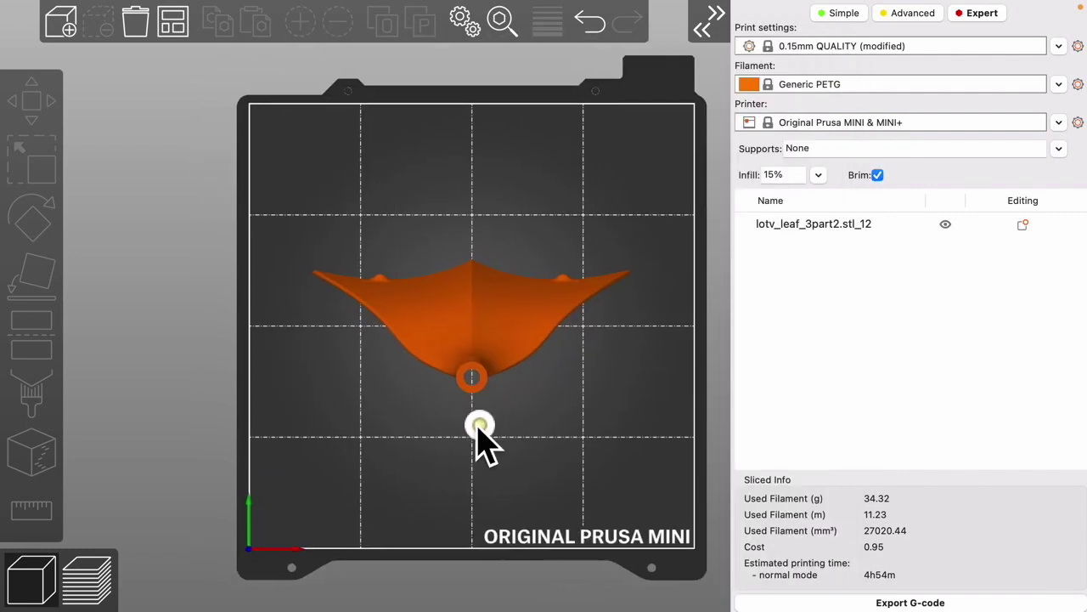
scroll(427, 420, "up", 3)
right_click_drag(428, 416, 481, 461)
scroll(532, 388, "up", 5)
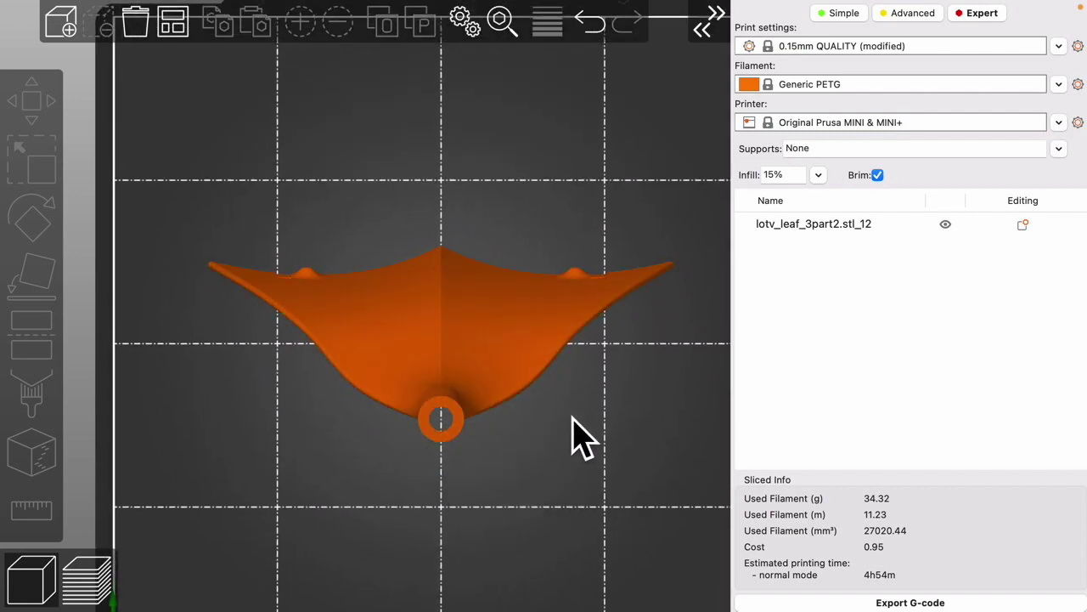
left_click_drag(558, 490, 552, 459)
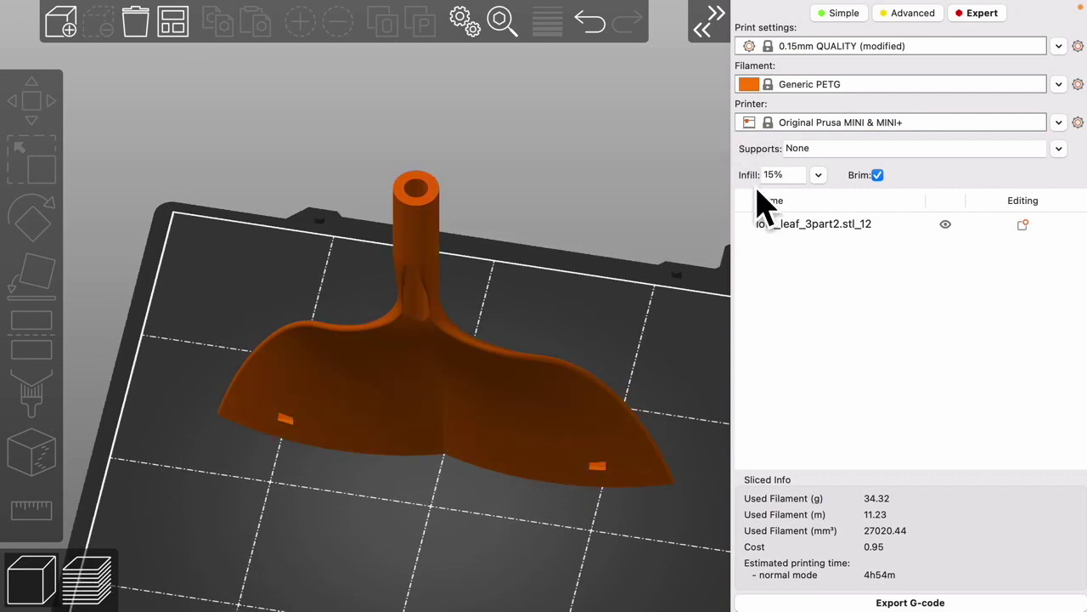
- Add a cylinder modifier to the leaf part and centre it over the stem at about X 90, Y 70 mm
left_click(854, 223)
right_click(858, 225)
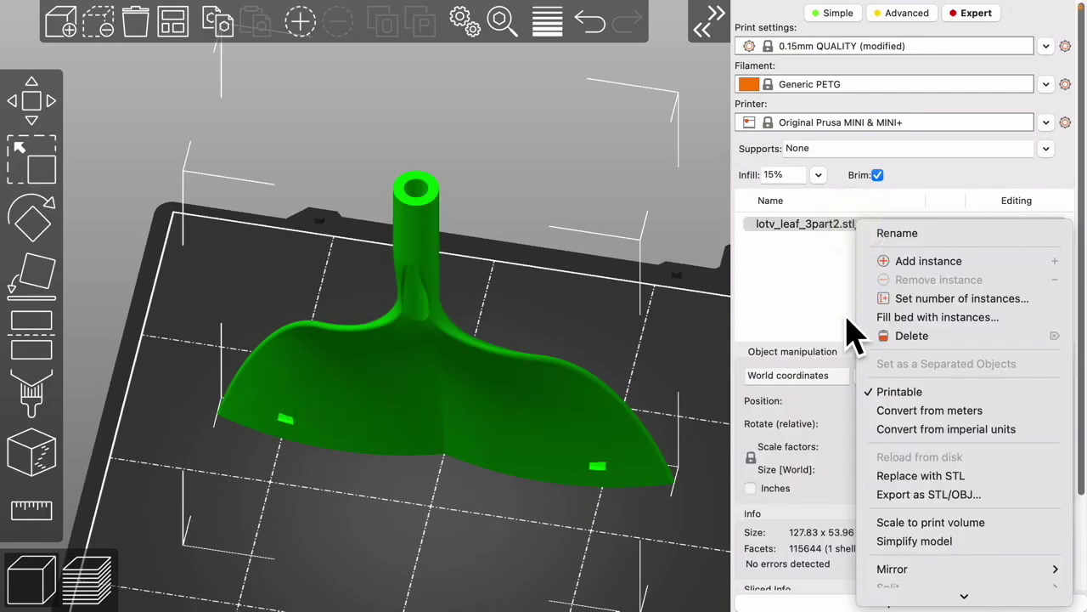
mouse_move(900, 489)
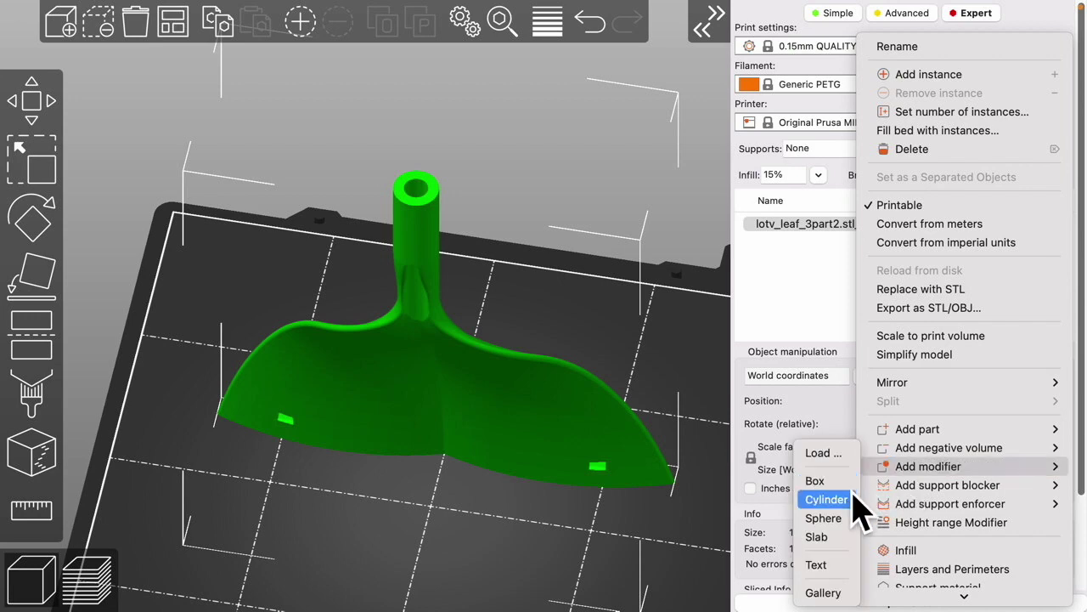
left_click(845, 501)
left_click_drag(437, 510, 394, 380)
key("1")
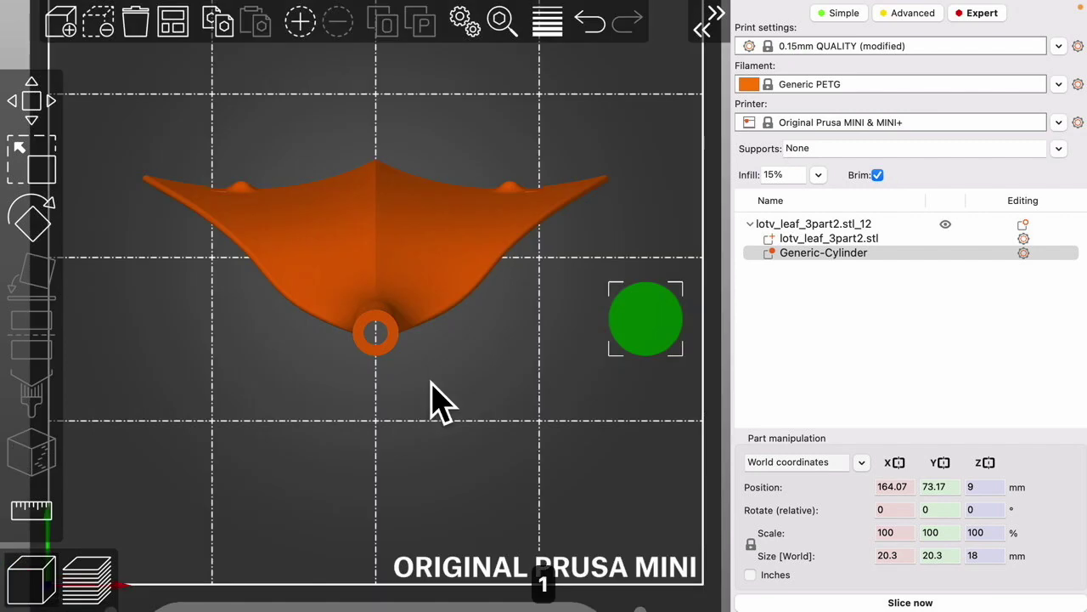
left_click_drag(626, 321, 368, 324)
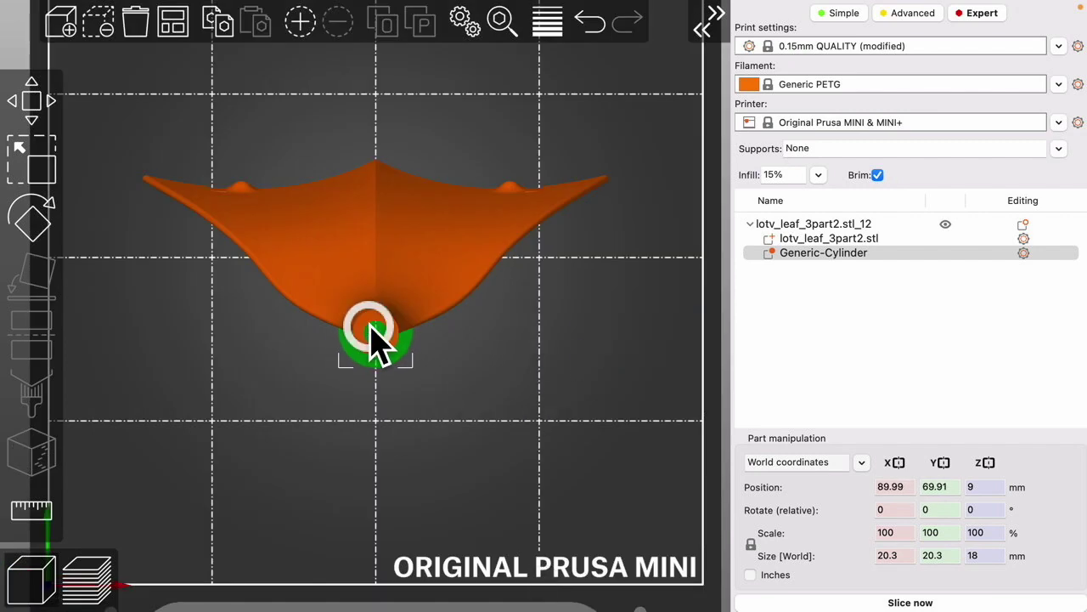
- Raise the cylinder modifier in front view to about Z 131.5 mm so it sits around the stem
key("2")
key("3")
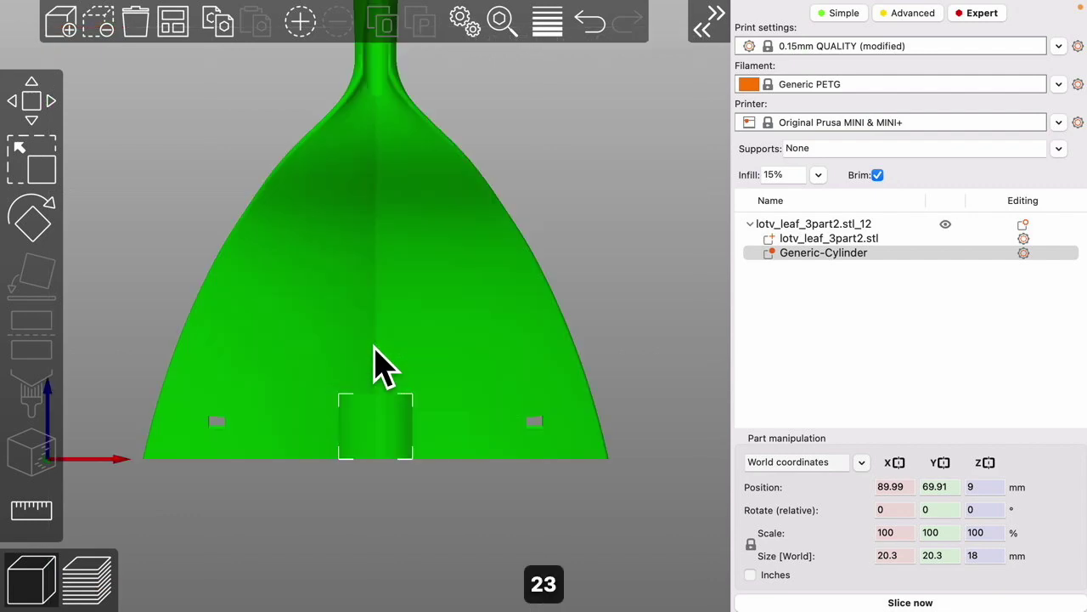
scroll(386, 527, "down", 5)
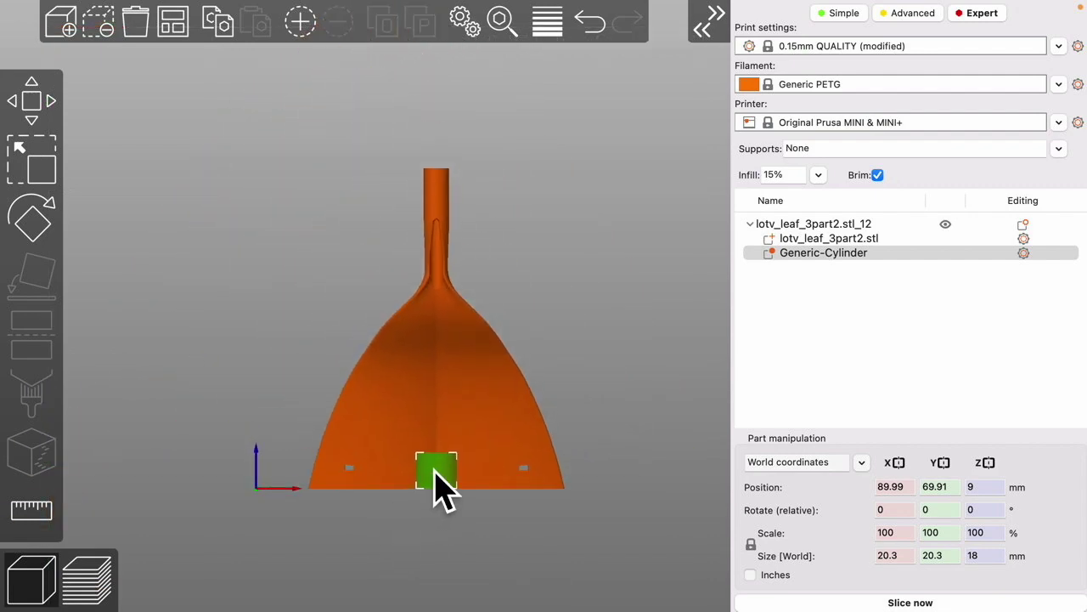
left_click_drag(435, 474, 430, 221)
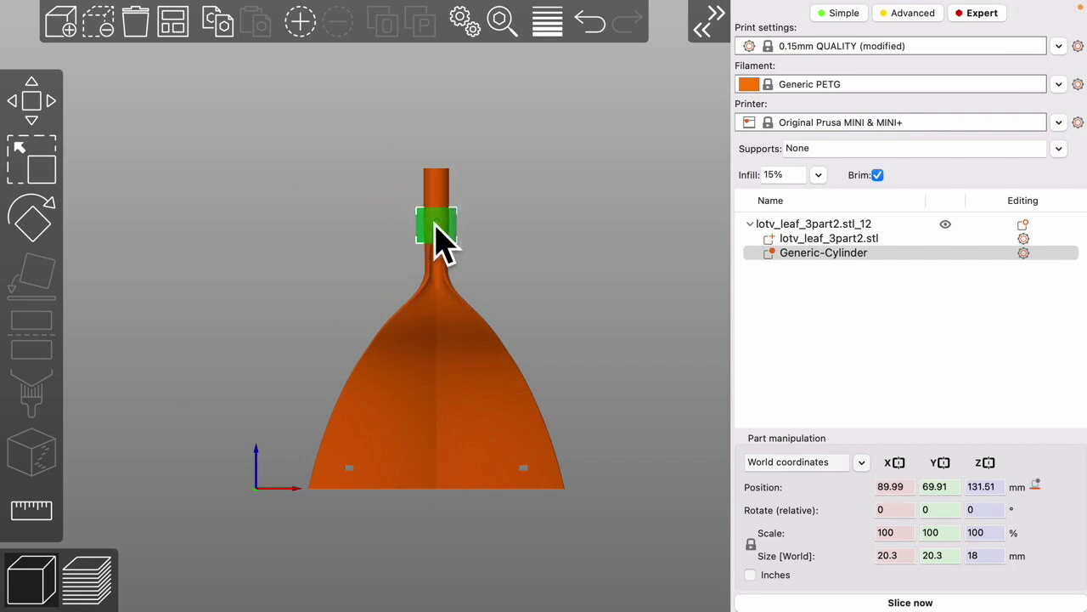
- Scale the cylinder modifier to about 22.7 mm across and 102 mm tall and centre it at about Z 122 mm, with proportions unlocked
key("s")
left_click_drag(436, 199, 439, 129)
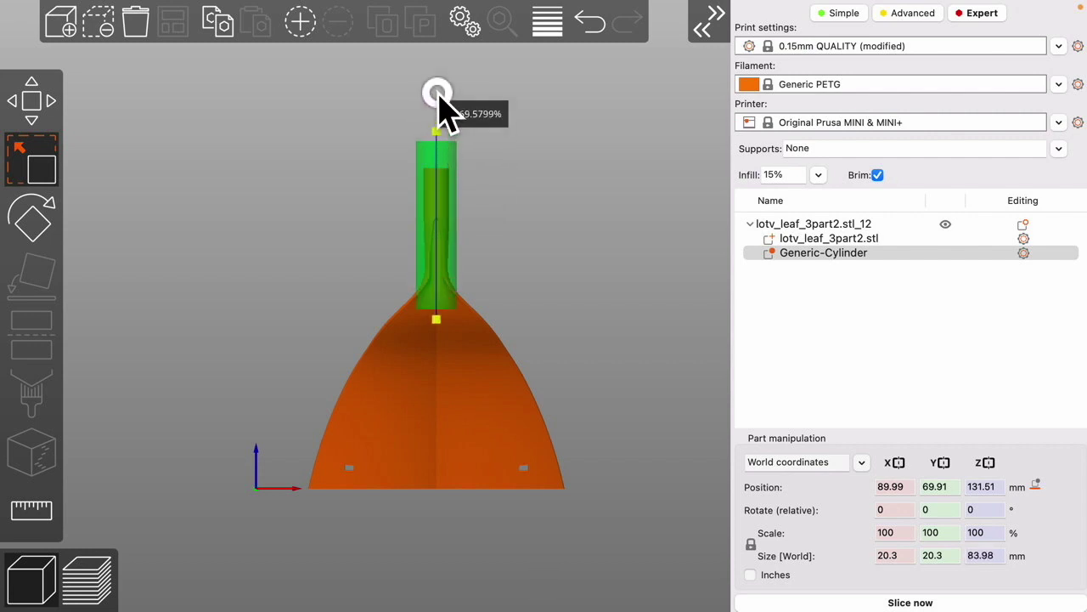
left_click_drag(440, 95, 439, 88)
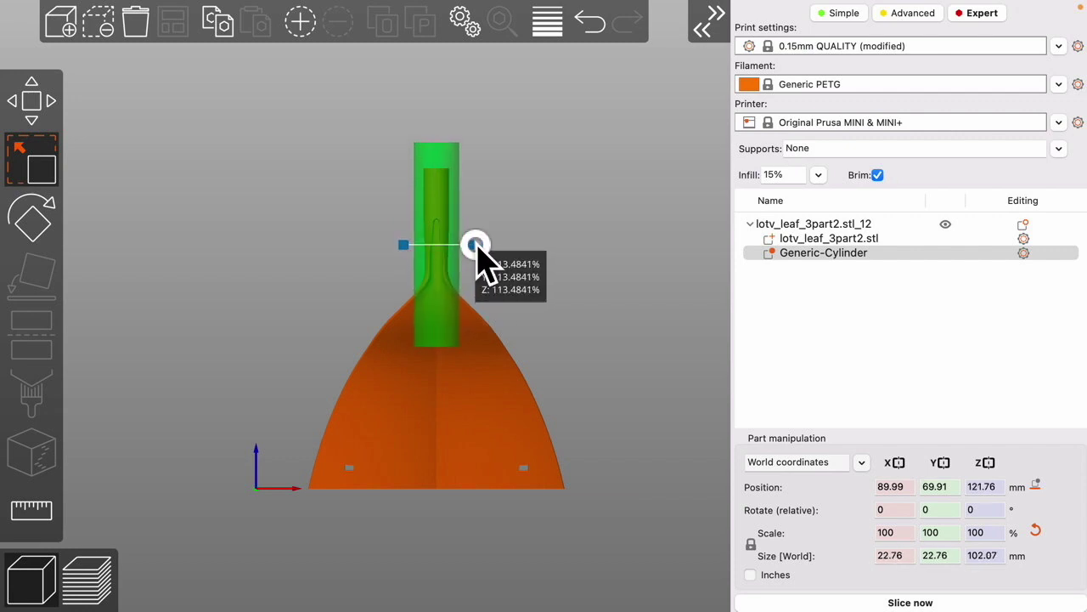
left_click_drag(483, 247, 472, 246)
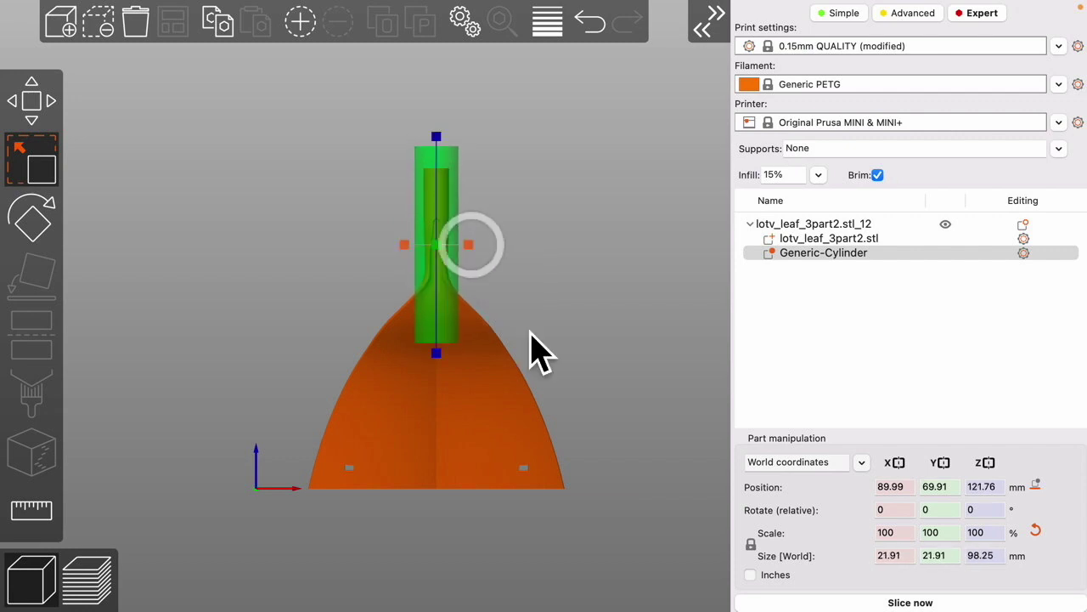
left_click(752, 544)
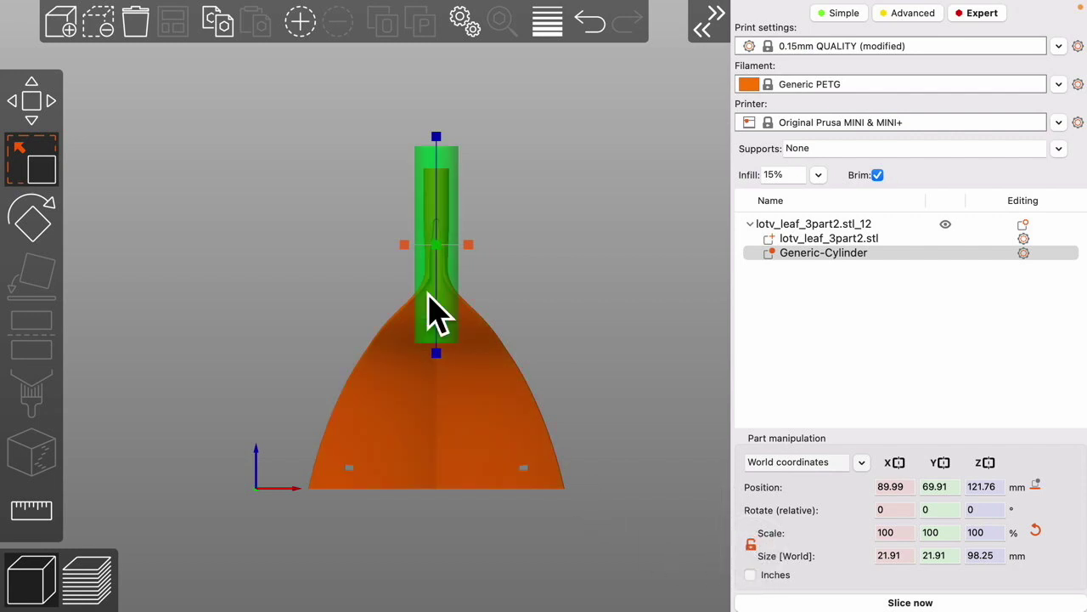
left_click_drag(481, 246, 471, 246)
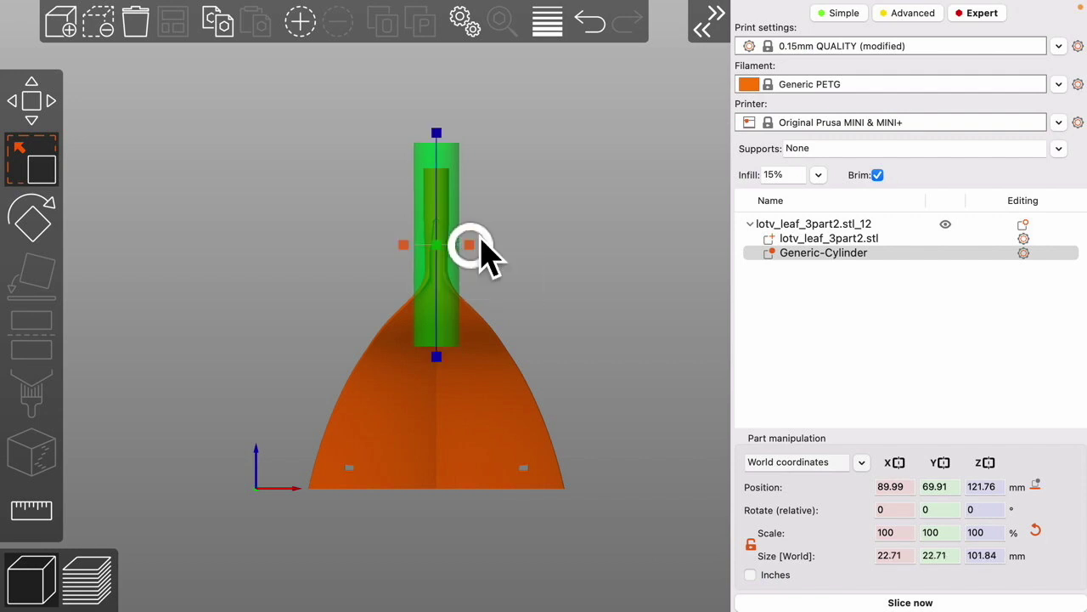
- Widen the cylinder modifier to about 63 mm in X and 39 mm in Y
left_click_drag(493, 212, 494, 225)
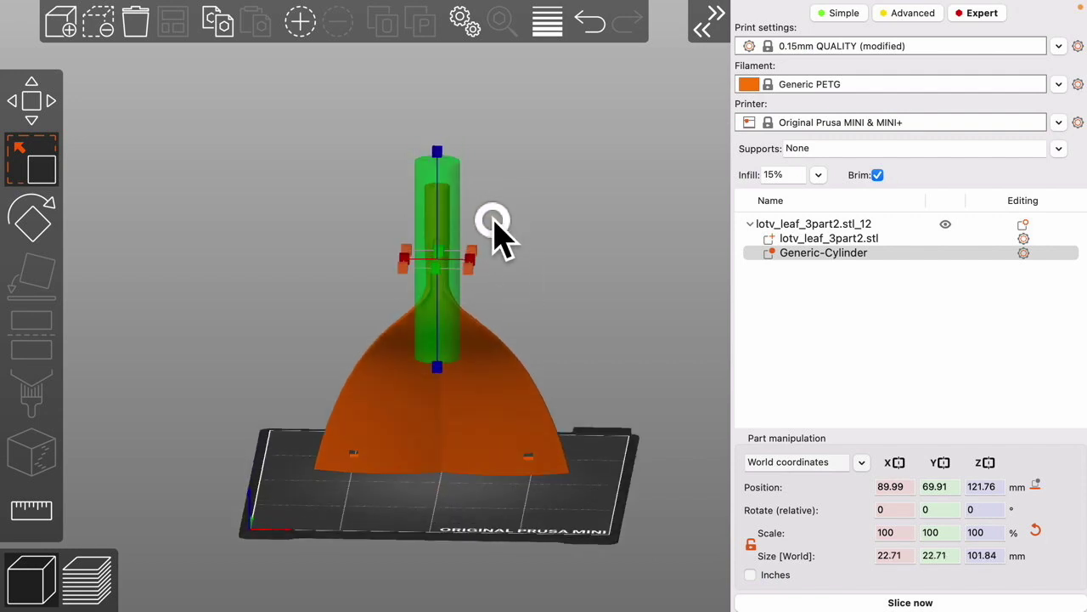
left_click_drag(473, 260, 525, 263)
scroll(561, 298, "down", 3)
left_click_drag(553, 304, 512, 306)
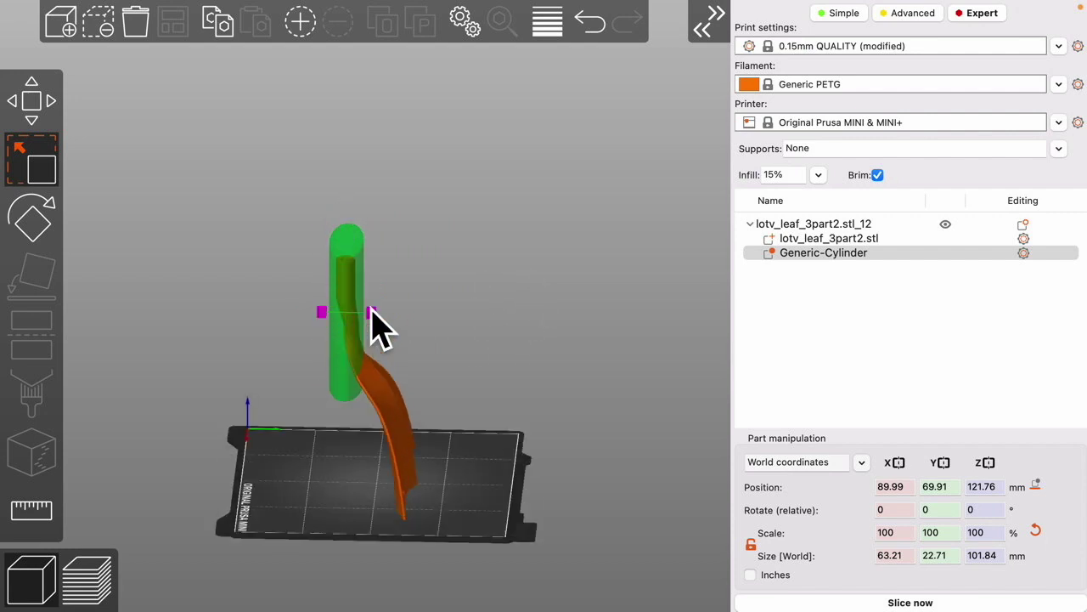
left_click_drag(372, 311, 393, 313)
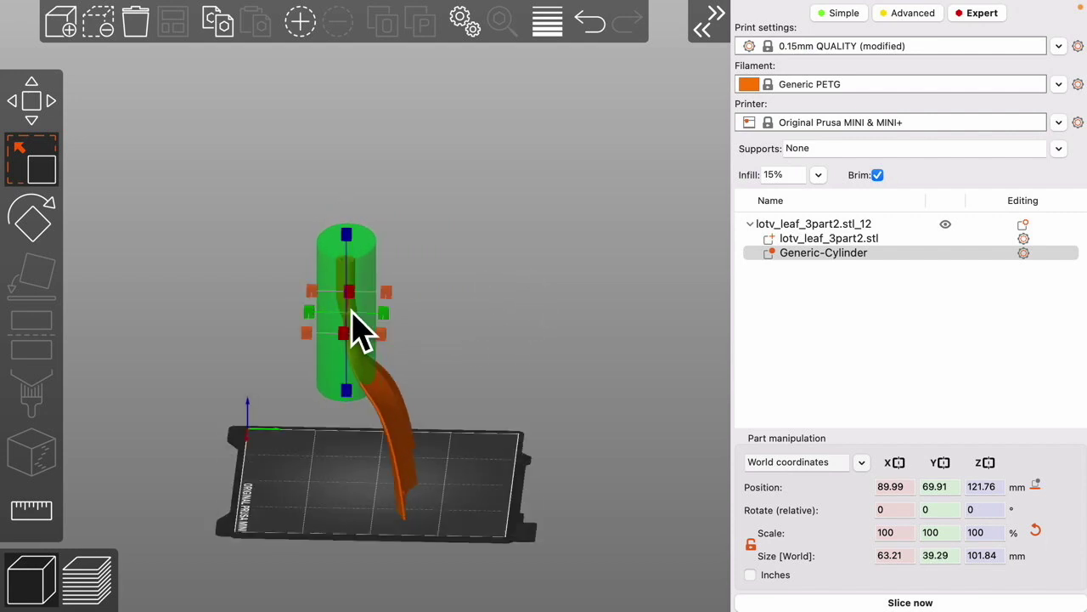
- Shift the cylinder modifier to about Y 81 mm and reduce its height to about 80 mm, enclosing the stem and upper leaf
key("1")
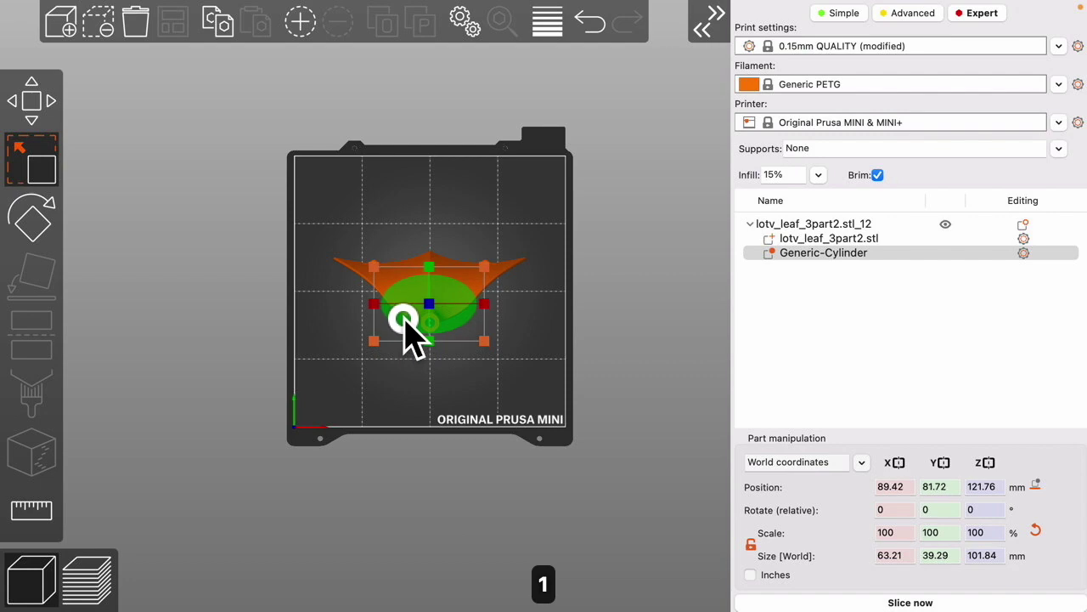
mouse_move(407, 357)
left_mouse_down()
mouse_move(420, 400)
mouse_move(391, 352)
mouse_move(426, 336)
mouse_move(393, 348)
left_mouse_up()
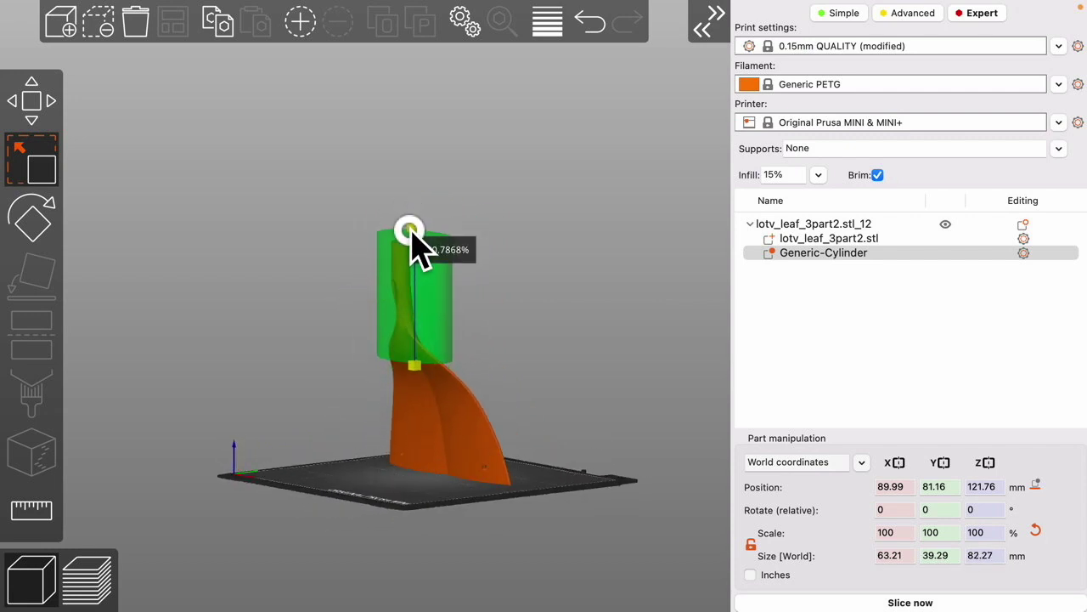
left_click_drag(405, 239, 331, 313)
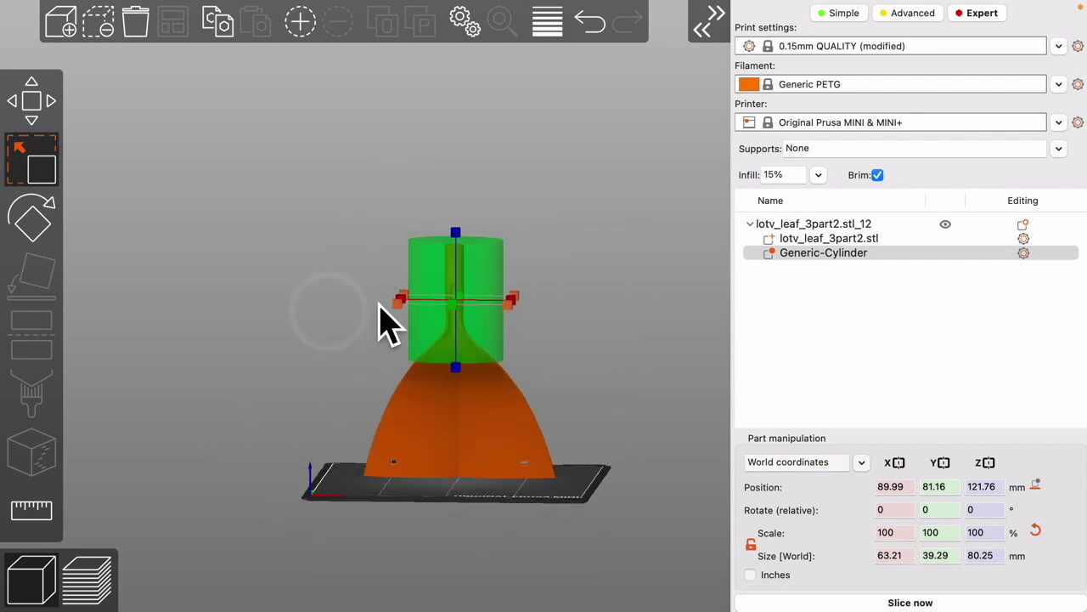
key("s")
left_click_drag(383, 287, 371, 299)
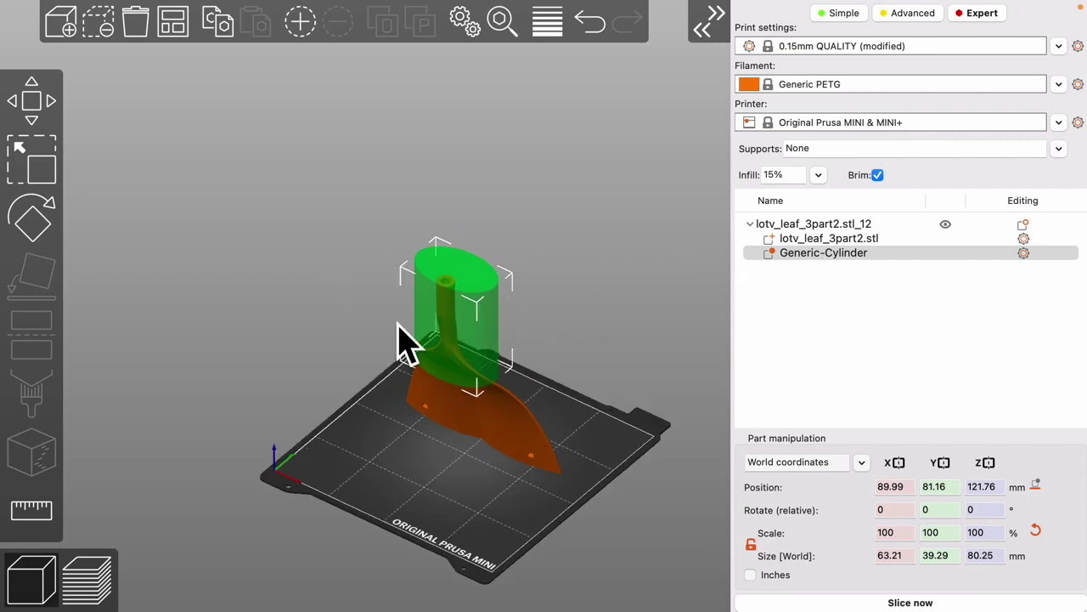
- Add layers and perimeters settings to the cylinder modifier and set its perimeters to 5
right_click(828, 254)
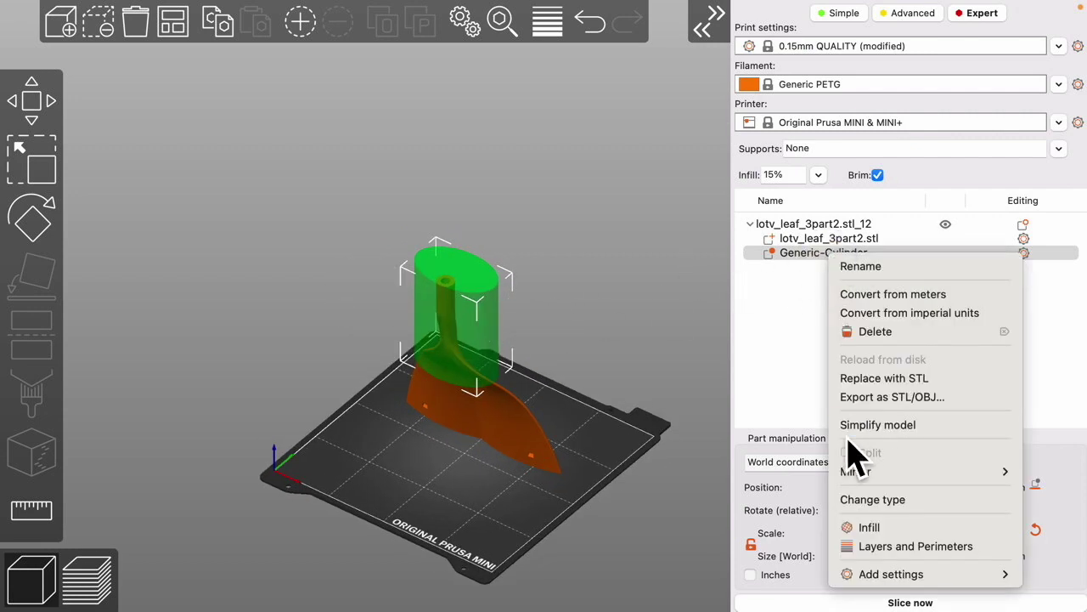
left_click(893, 545)
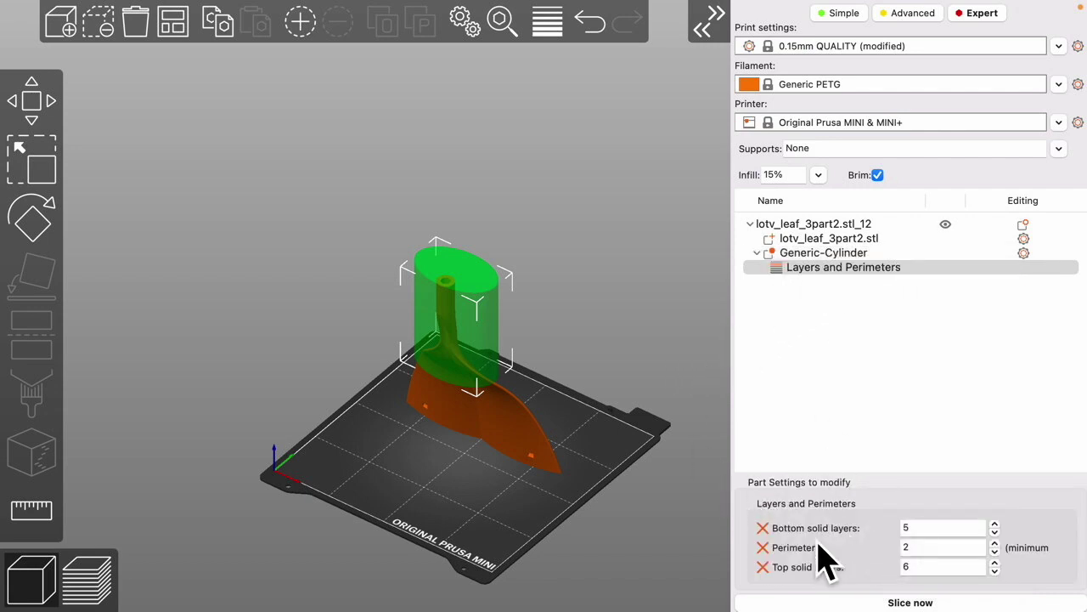
left_click(996, 543)
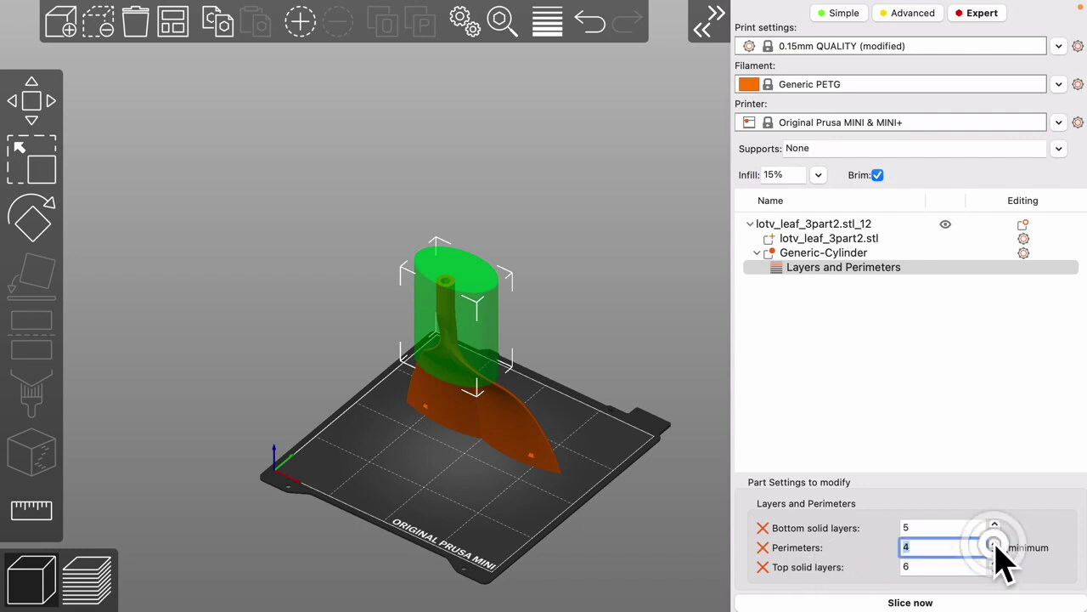
left_click(995, 542)
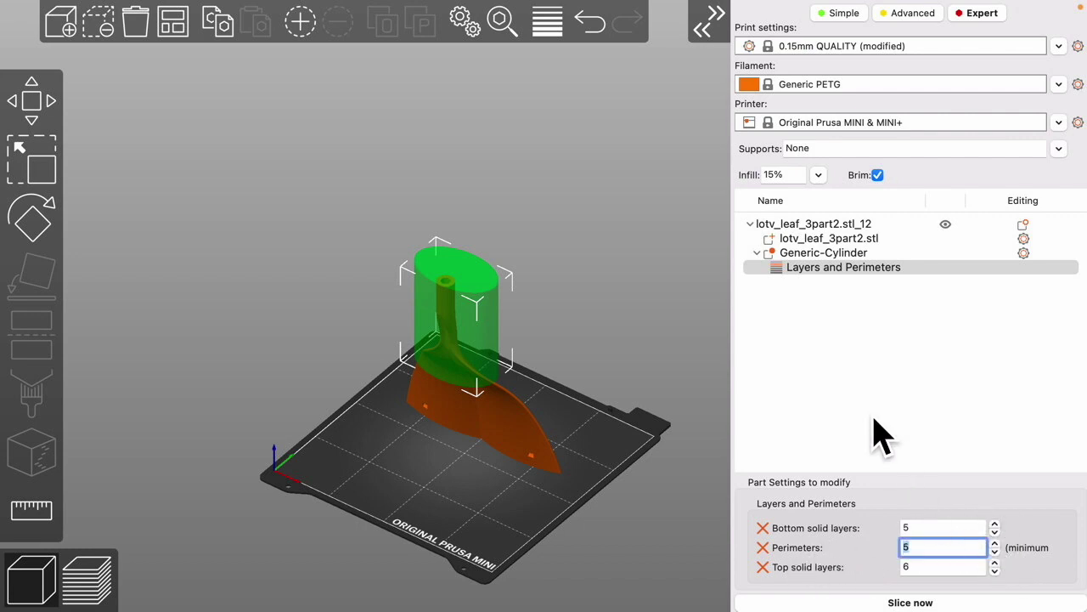
- Slice the leaf part with the modifier and inspect the stem's perimeters at layer height 140.30 mm
left_click(914, 602)
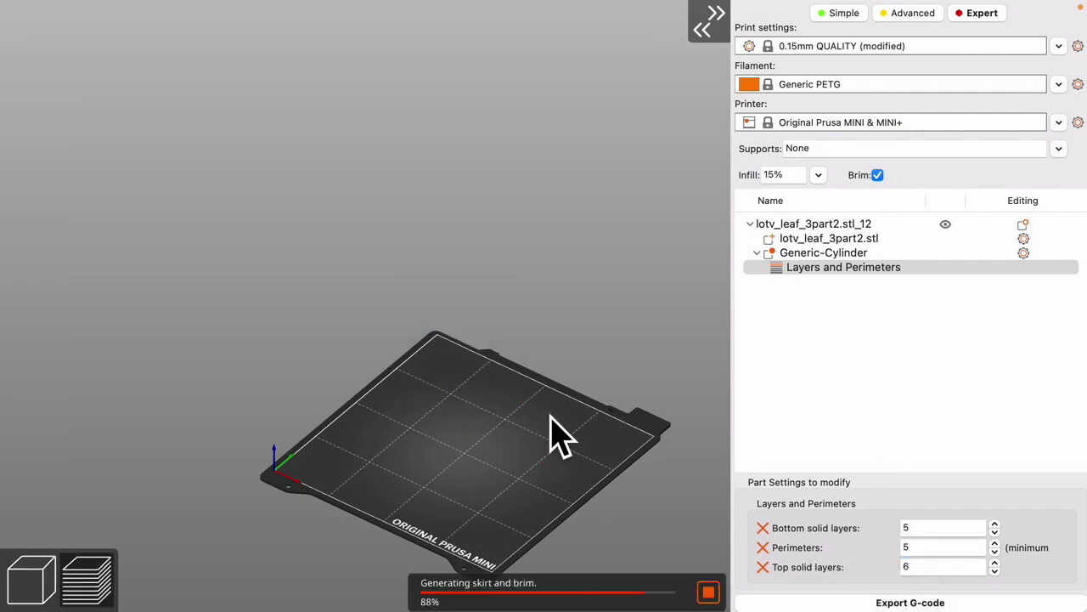
left_click_drag(548, 434, 206, 255)
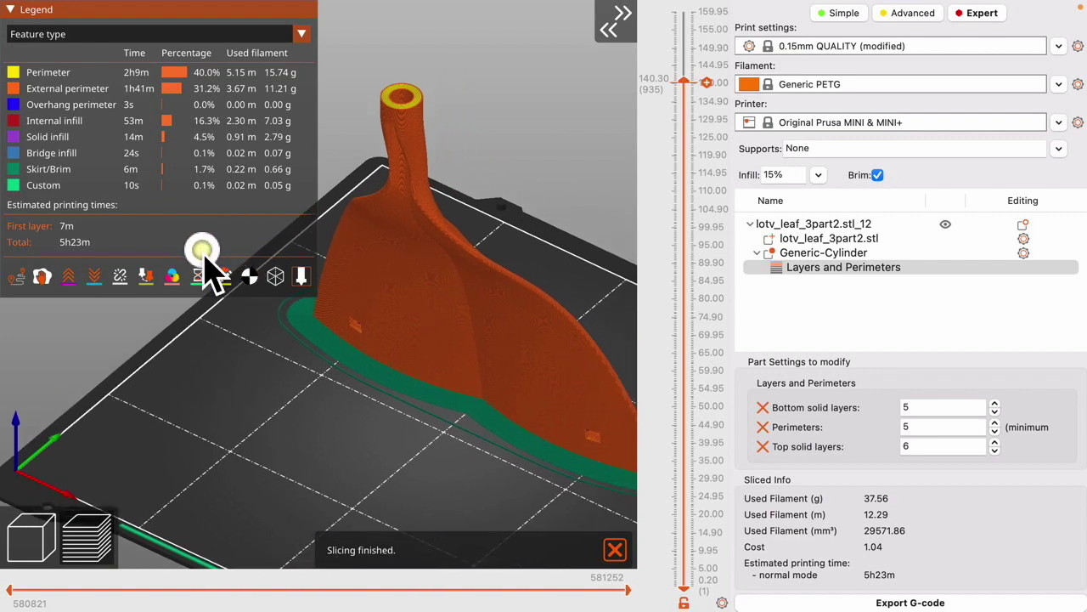
left_click_drag(343, 449, 404, 417)
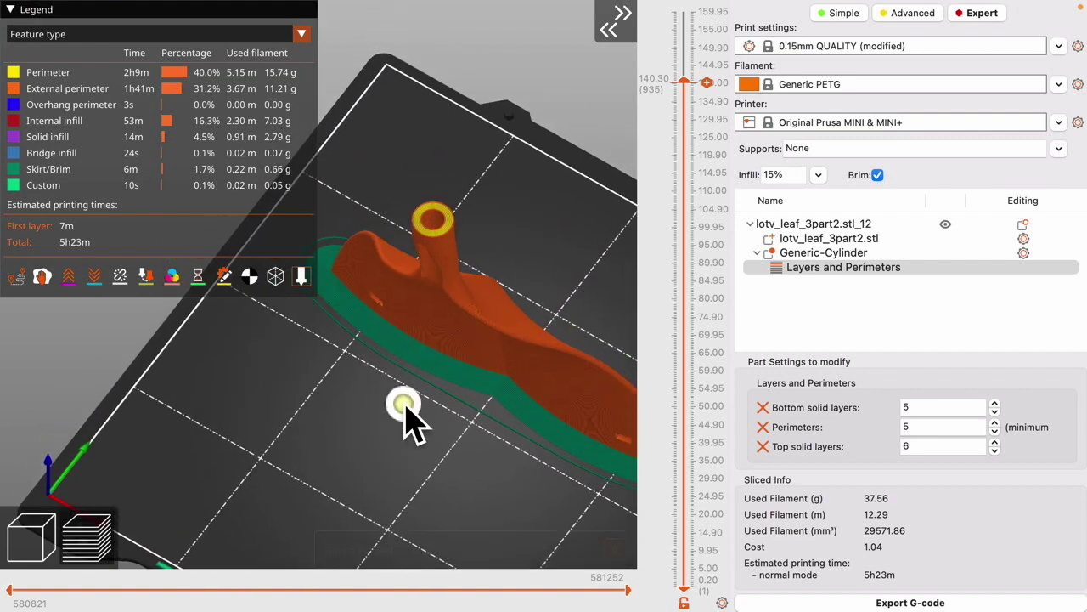
scroll(406, 417, "up", 3)
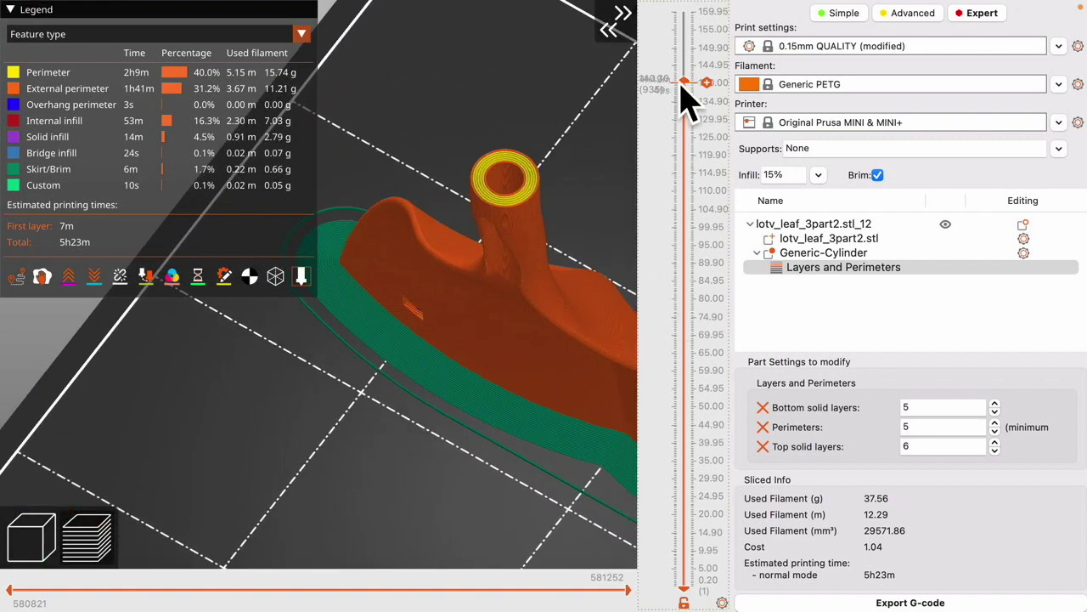
- Inspect the sliced layers down to about 81.20 mm and back up to the stem's end at about 158 mm
left_click_drag(683, 83, 675, 284)
left_click_drag(315, 479, 347, 463)
left_click_drag(688, 274, 690, 298)
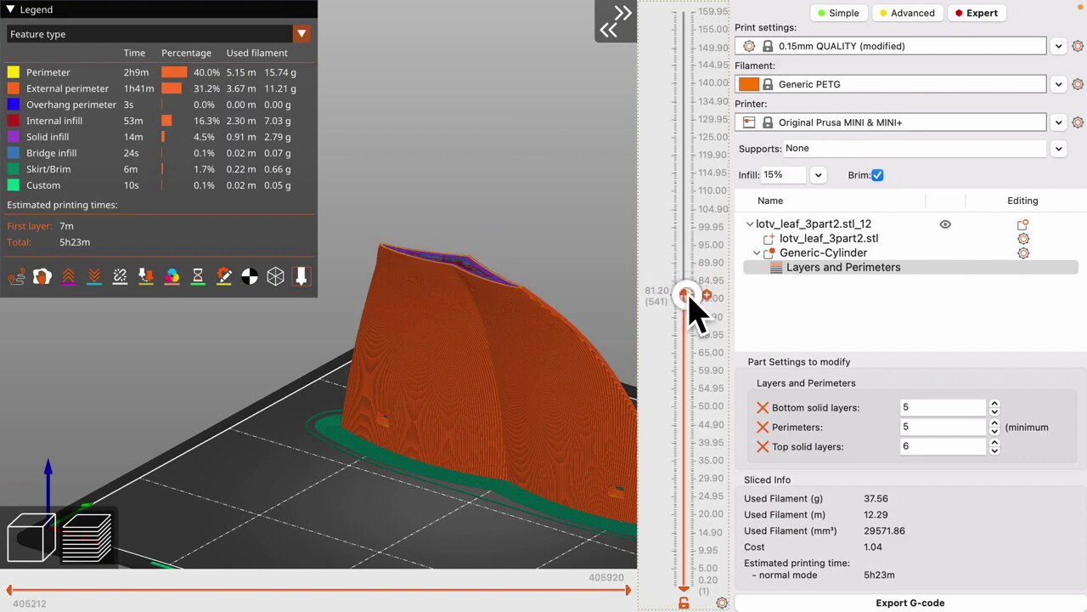
left_click_drag(692, 303, 688, 12)
left_click_drag(537, 197, 559, 128)
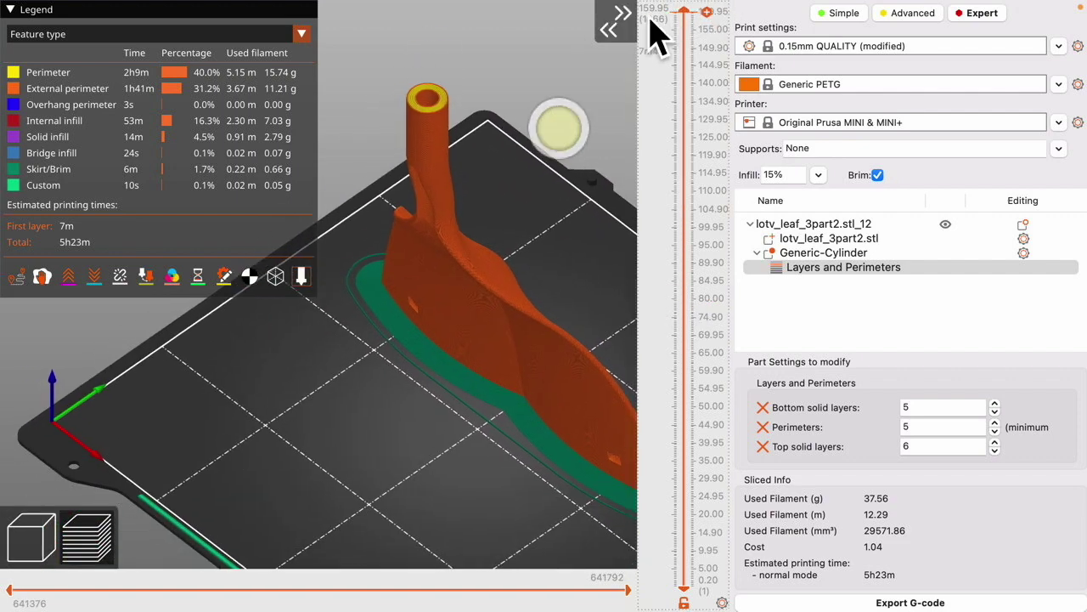
left_click_drag(685, 17, 653, 17)
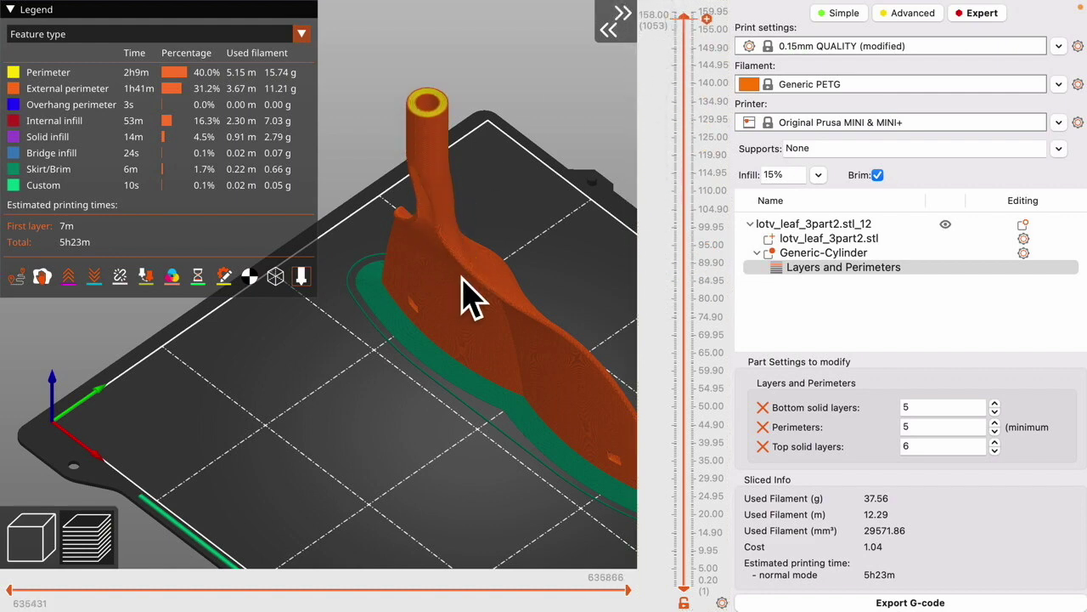
left_click_drag(520, 204, 578, 109)
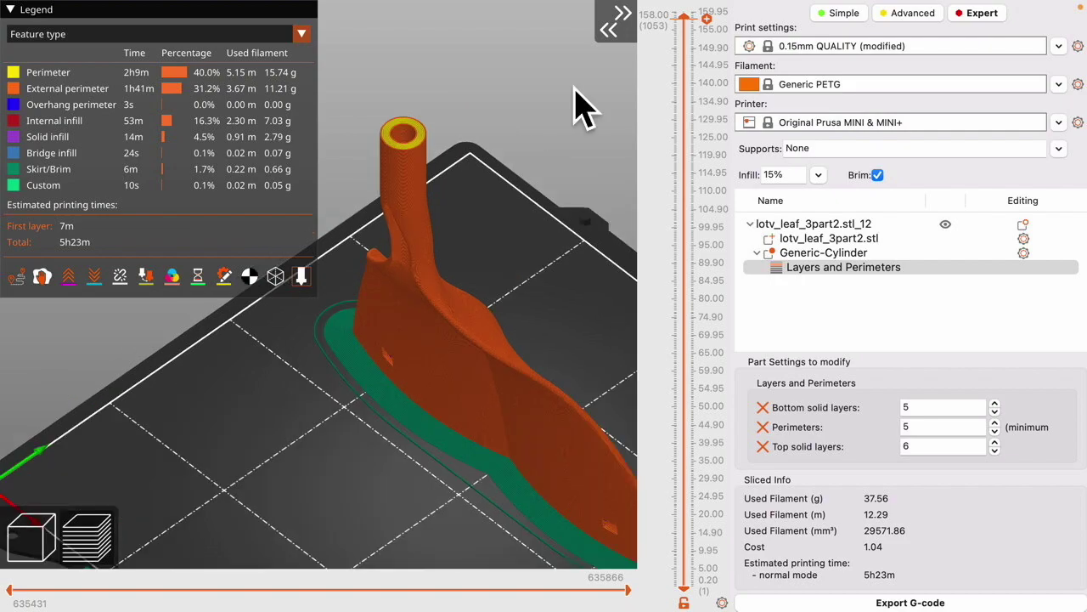